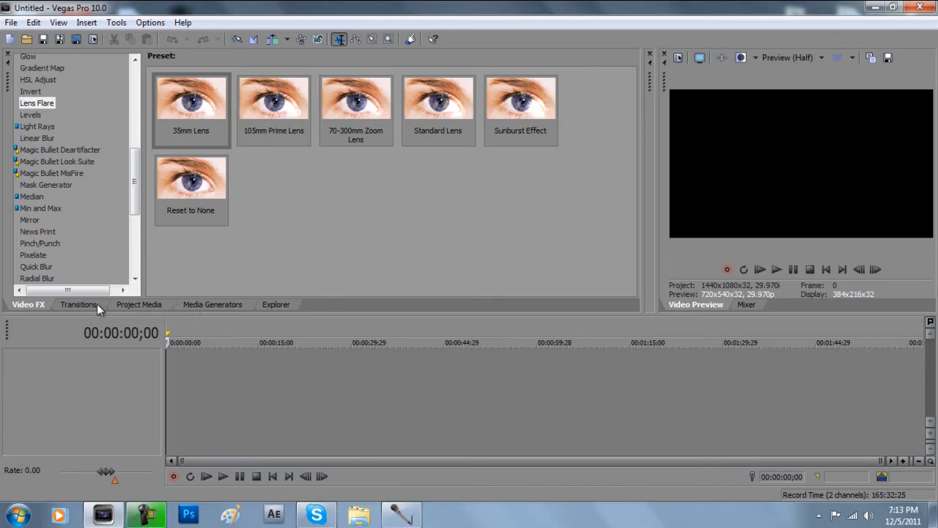
Add a Default Text generated media clip at the start of the empty timeline.
click(190, 306)
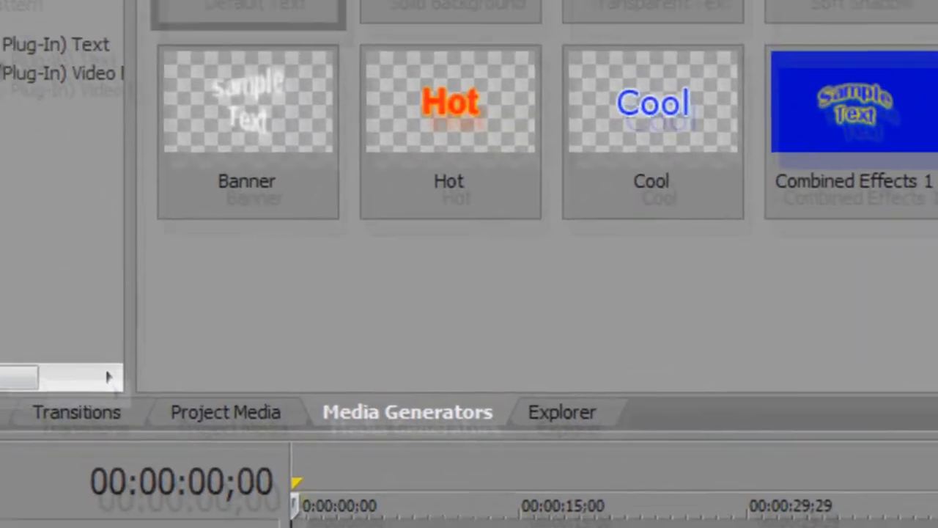
click(27, 143)
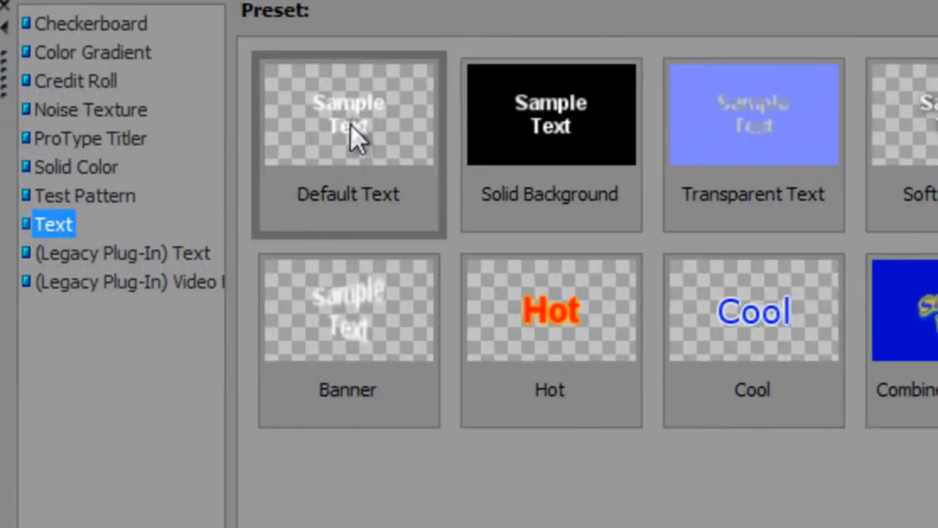
click(357, 108)
click(365, 125)
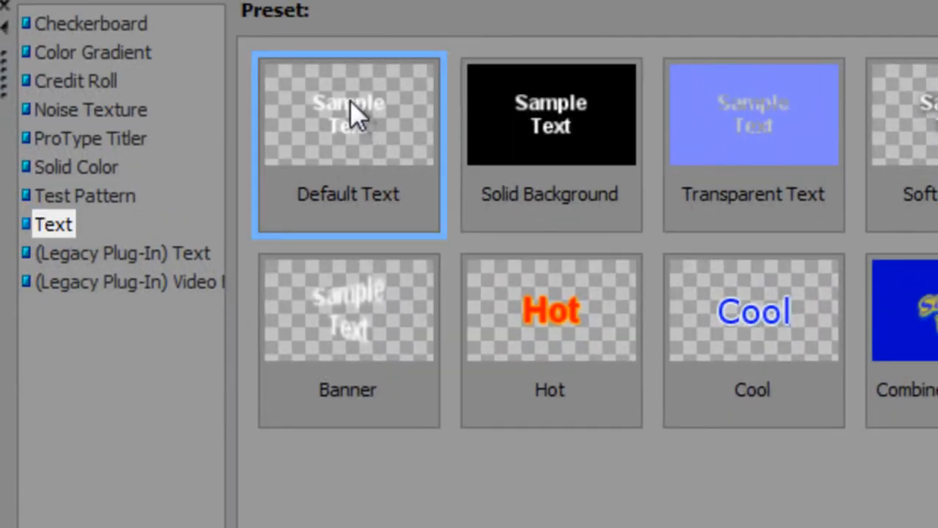
drag(349, 99, 196, 399)
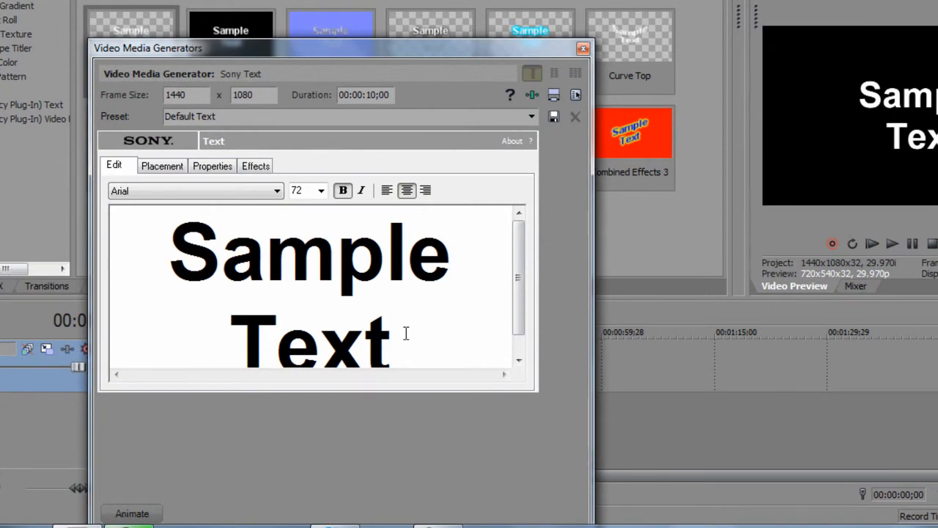
Replace the sample text in the title with "Moldgold".
drag(405, 334, 246, 194)
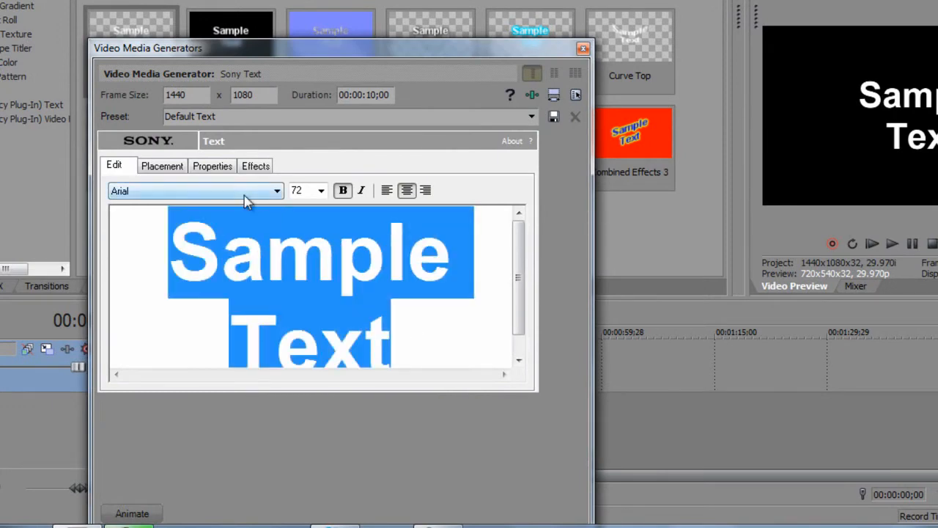
text(Moldh)
key(BackSpace)
text(go)
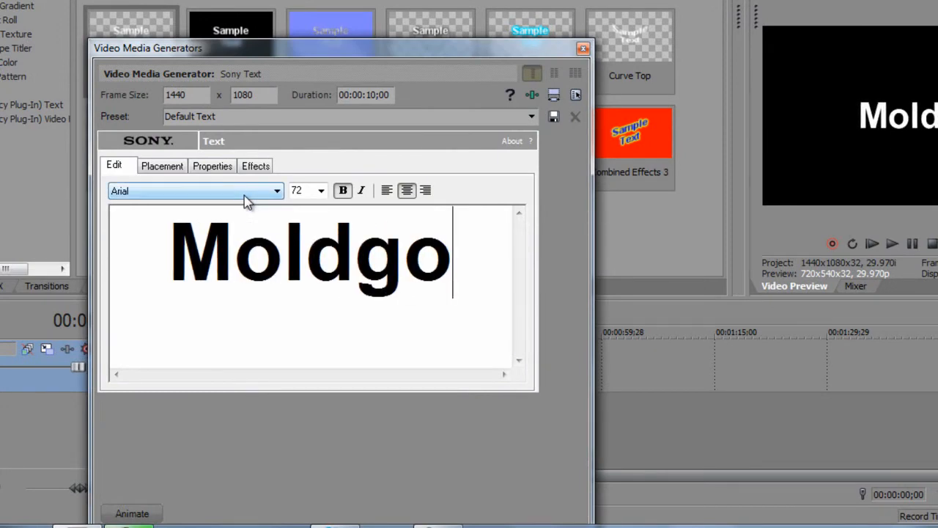
text(ld)
Format the whole title text in the Transformers Movie font at size 108.
drag(490, 251, 142, 252)
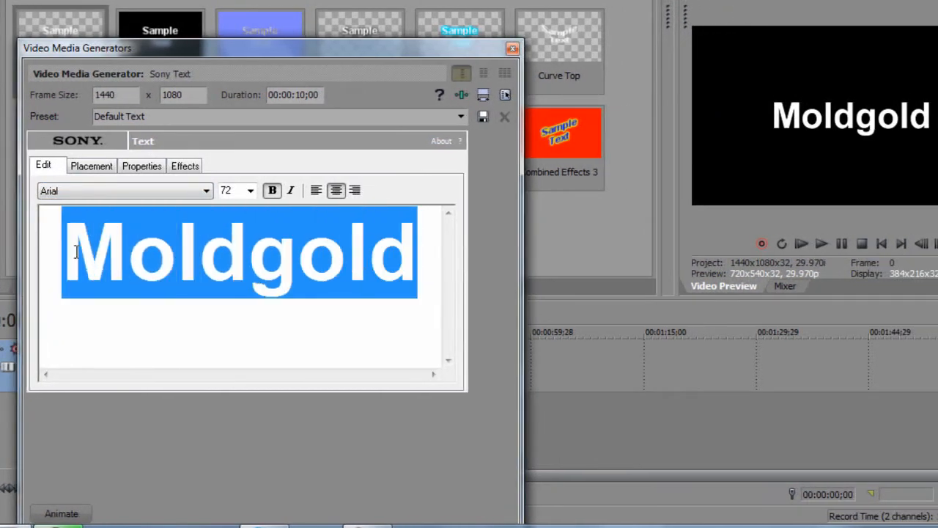
click(250, 191)
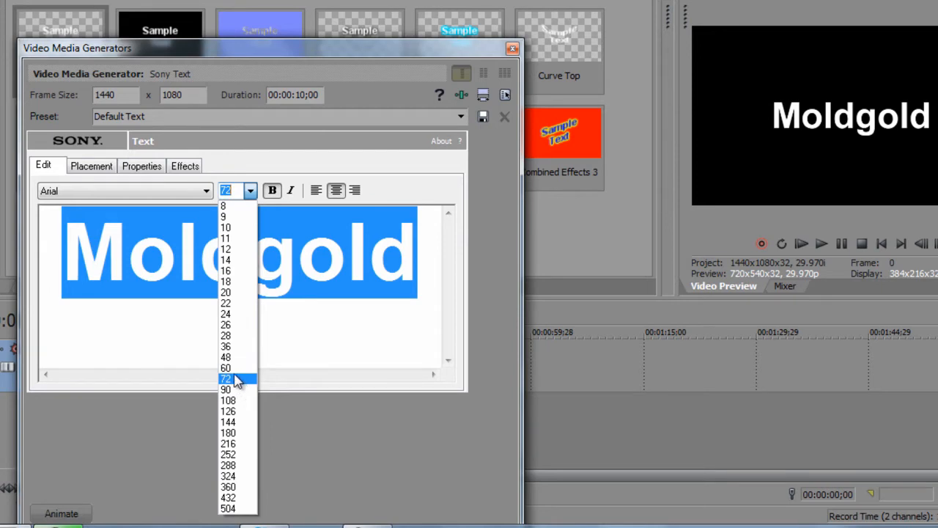
click(231, 402)
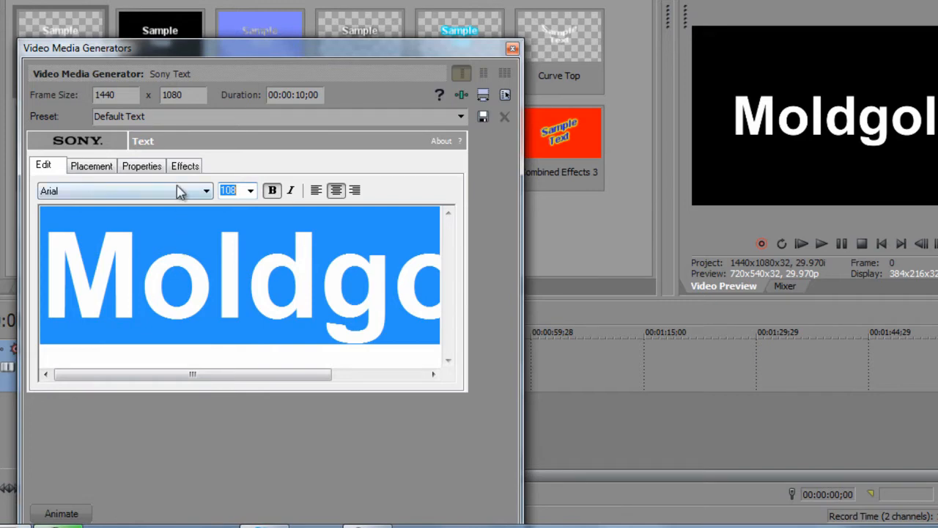
click(56, 194)
drag(206, 290, 195, 494)
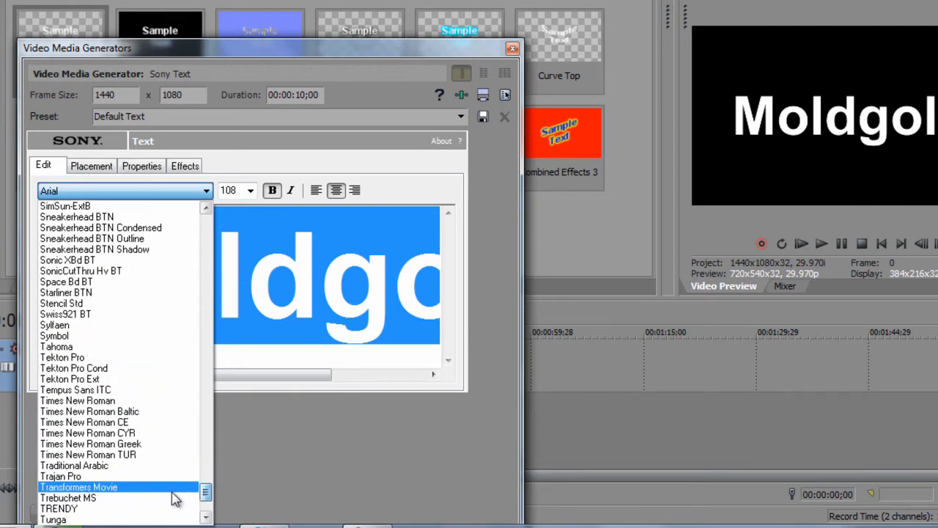
click(138, 486)
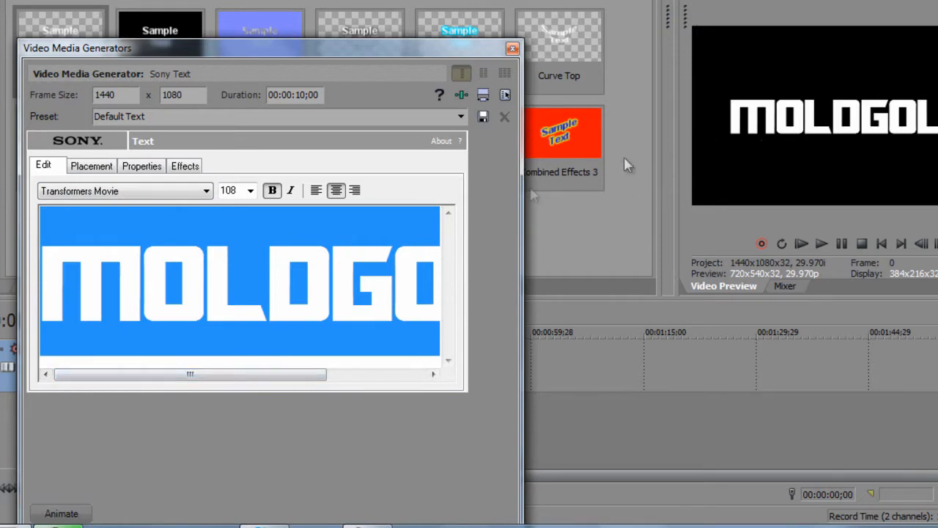
Review the title's placement and colour properties, and draw an outline around the text in red (R 180, G 0, B 0).
click(92, 168)
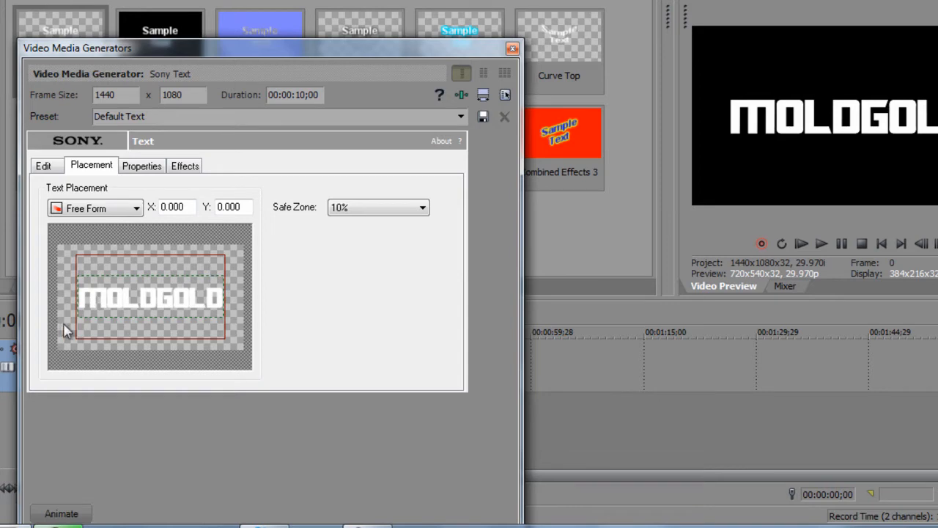
click(134, 170)
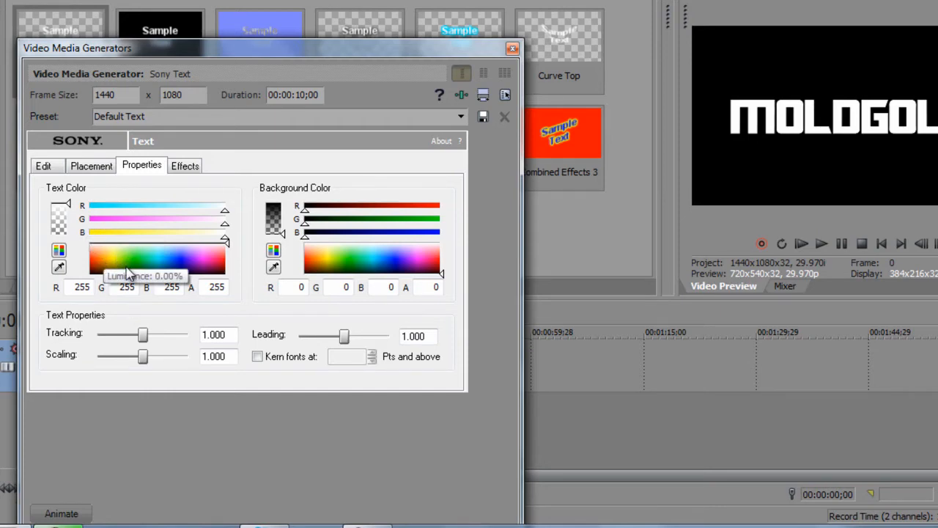
click(176, 170)
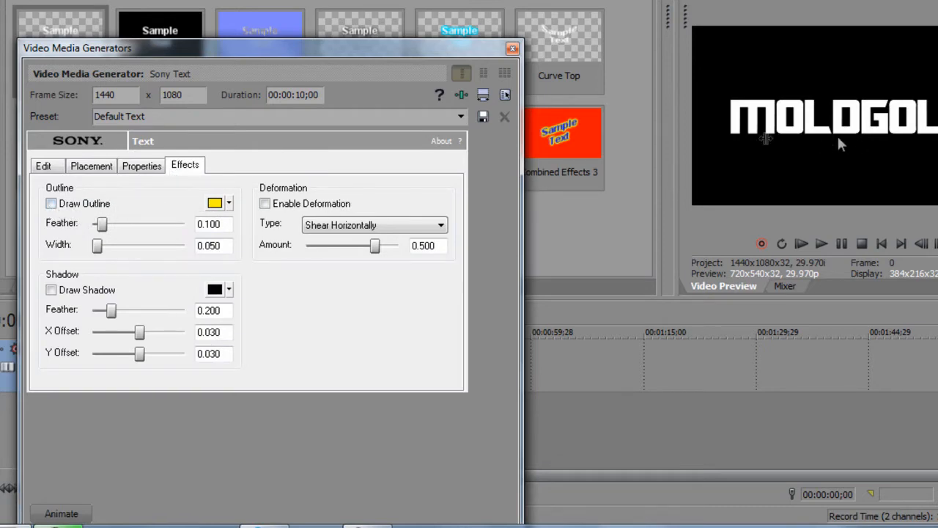
click(51, 204)
click(214, 205)
click(247, 272)
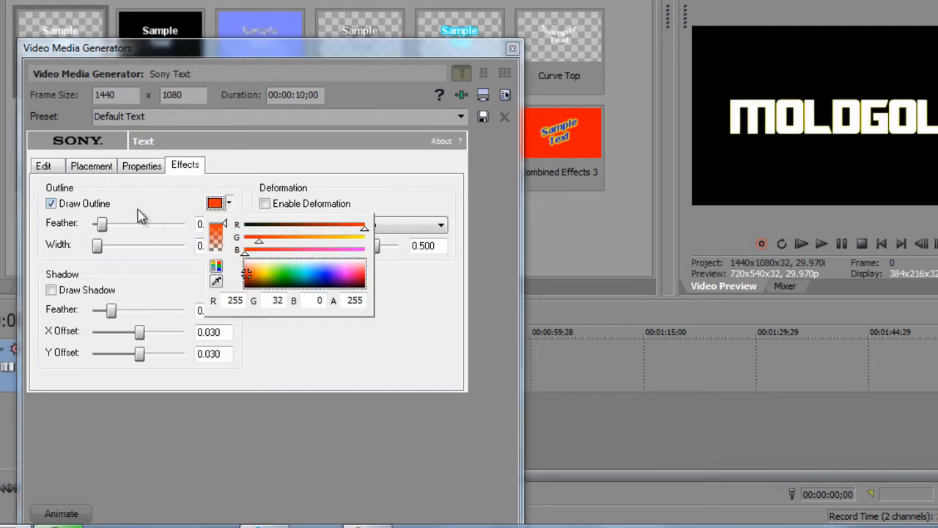
click(248, 278)
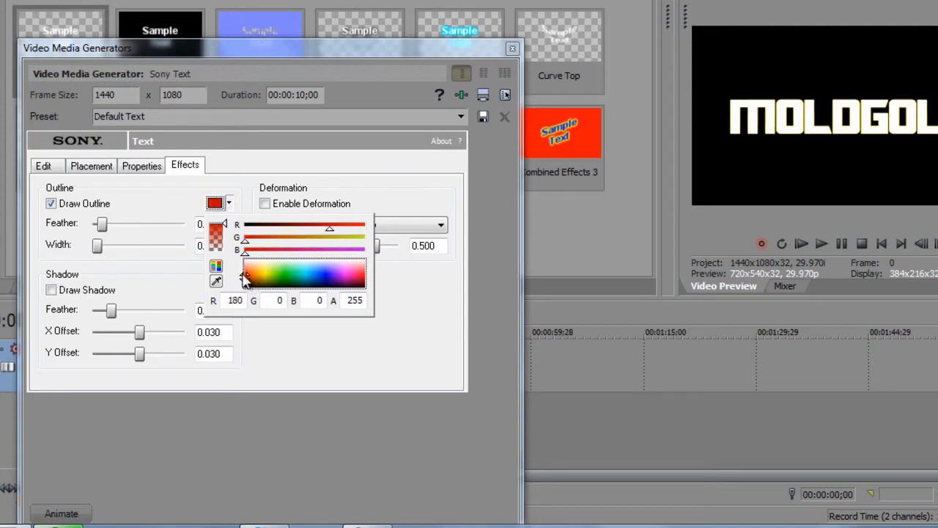
click(138, 203)
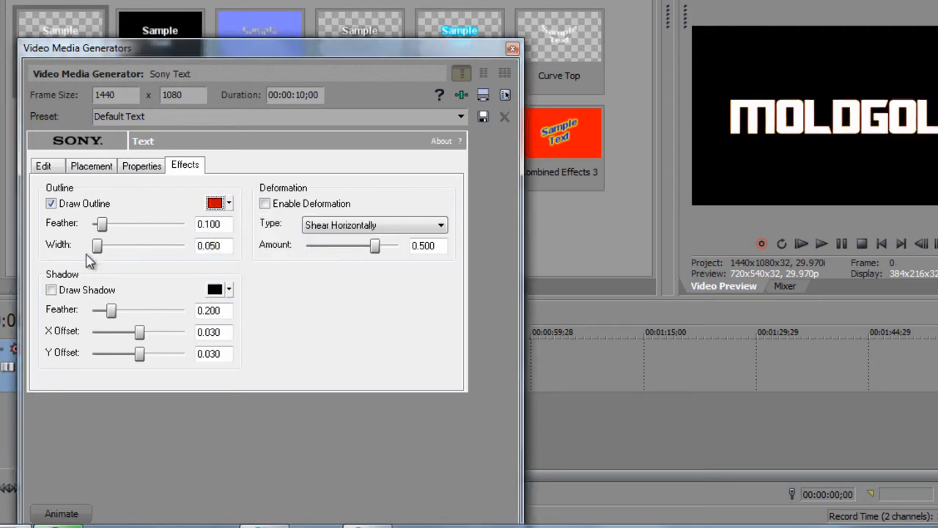
Set the text outline's width to 0.345 and feather to 0.136, and close the generator settings.
drag(97, 251, 126, 256)
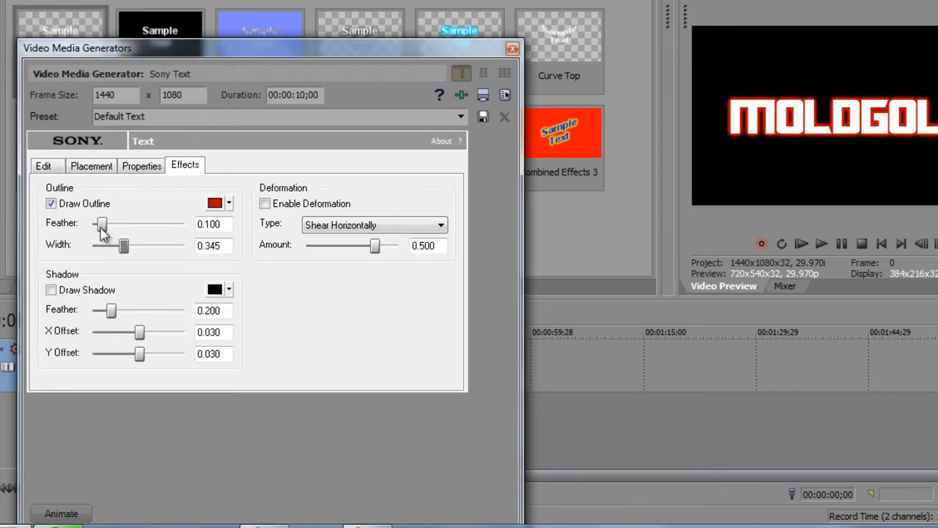
drag(103, 229, 107, 232)
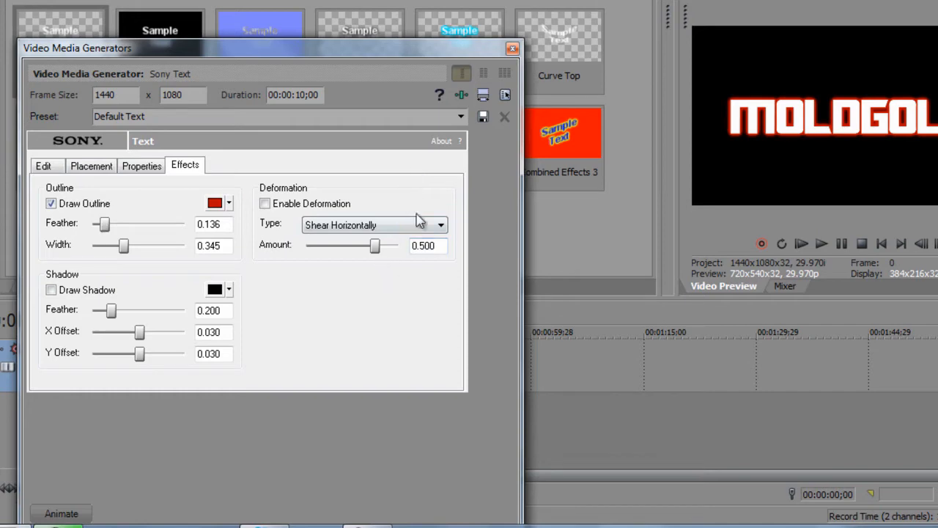
drag(427, 54, 441, 78)
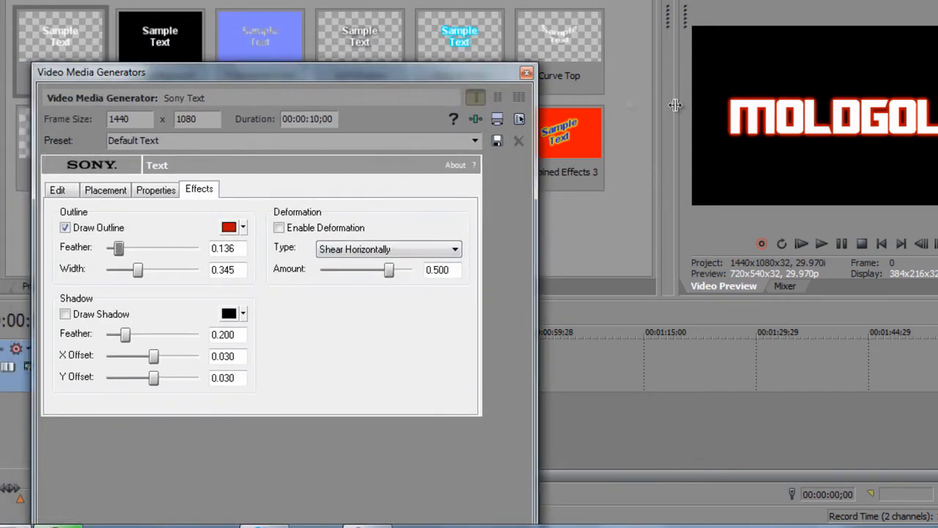
click(526, 75)
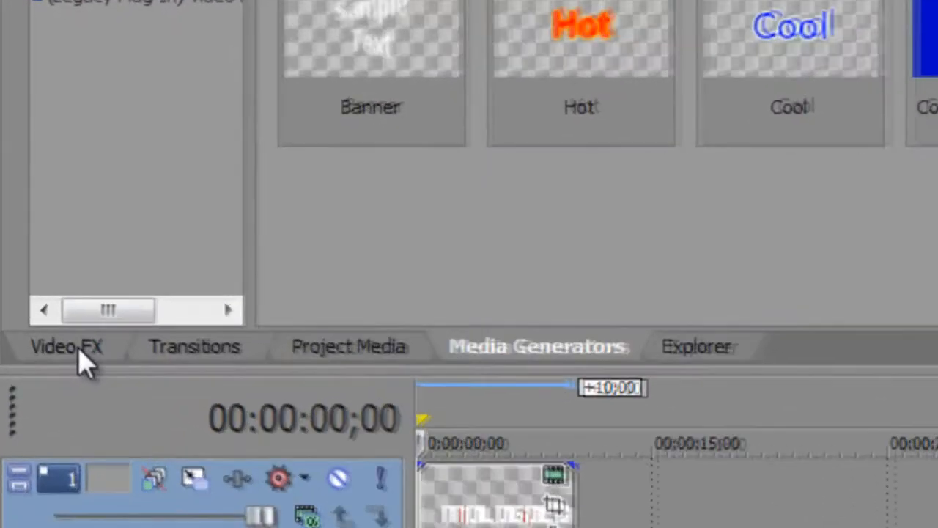
Apply the Gaussian Blur effect with the Medium Blur preset to the text clip on the timeline.
click(37, 301)
scroll(349, 206, up, 3)
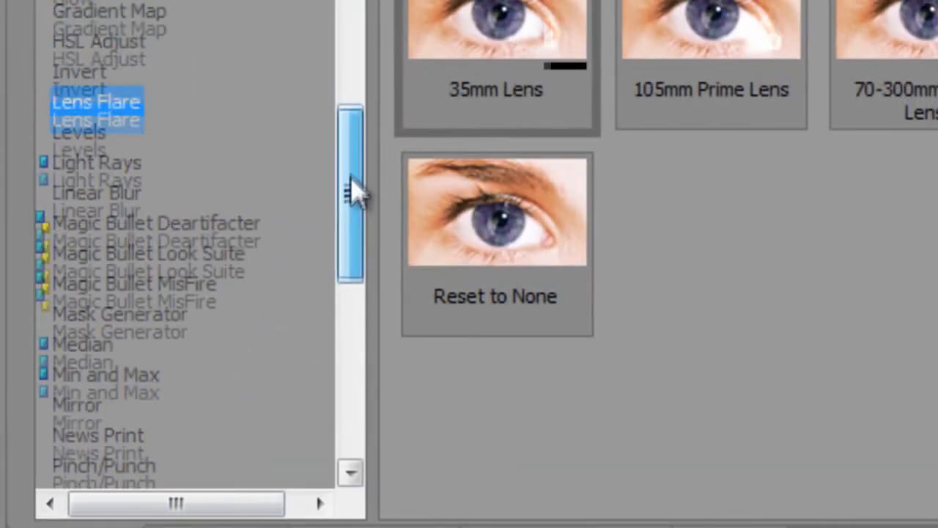
drag(345, 206, 329, 95)
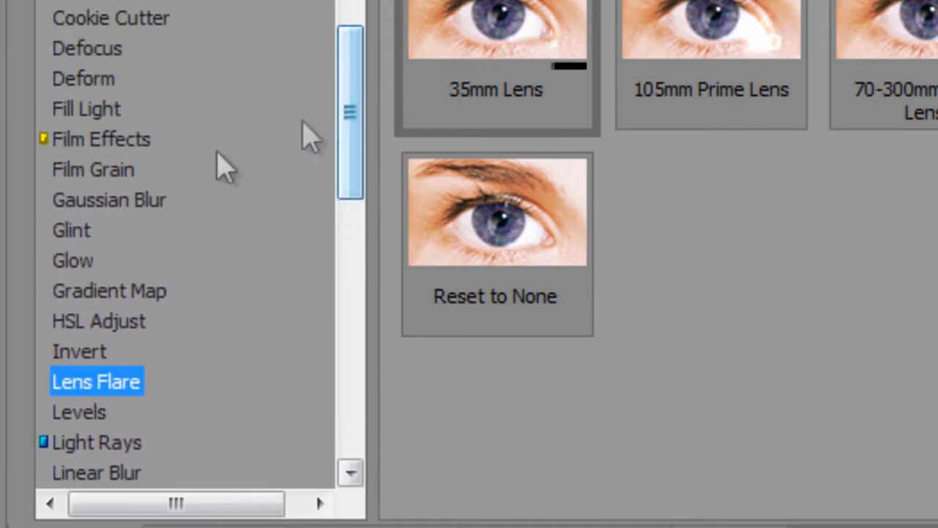
click(151, 200)
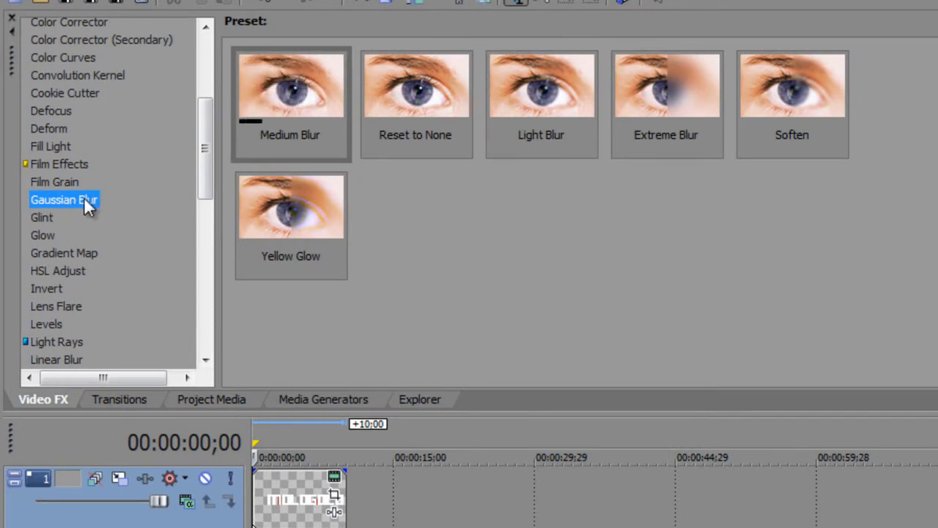
drag(292, 102, 283, 499)
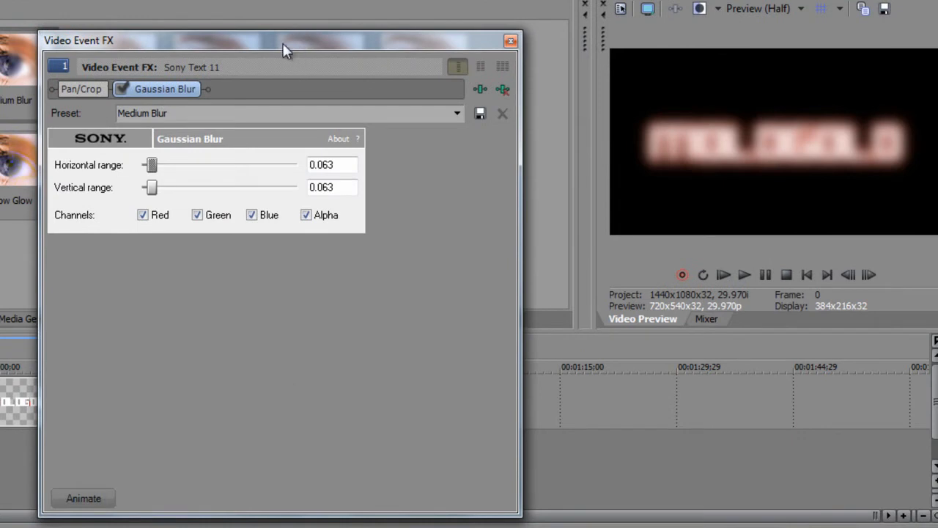
Set both the horizontal and vertical range of the Gaussian Blur to 1.000.
drag(286, 50, 170, 69)
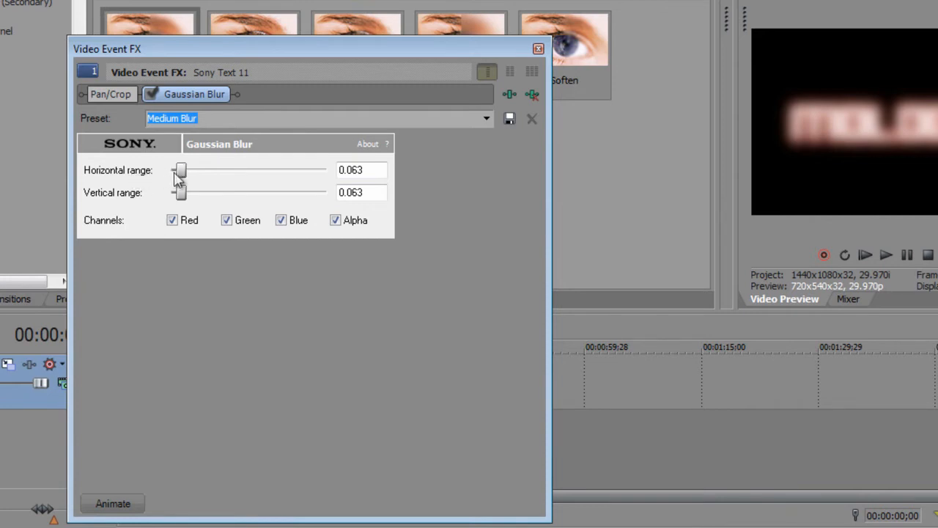
drag(184, 173, 333, 170)
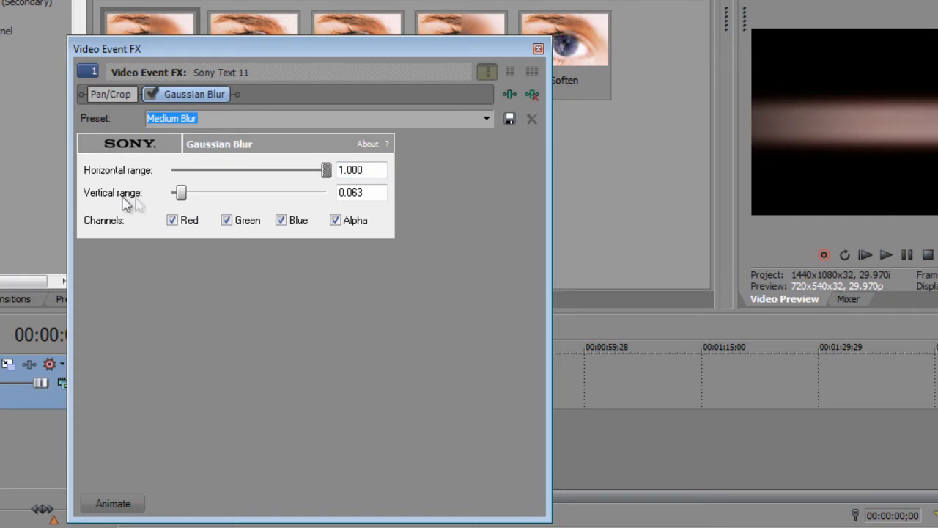
drag(180, 193, 330, 197)
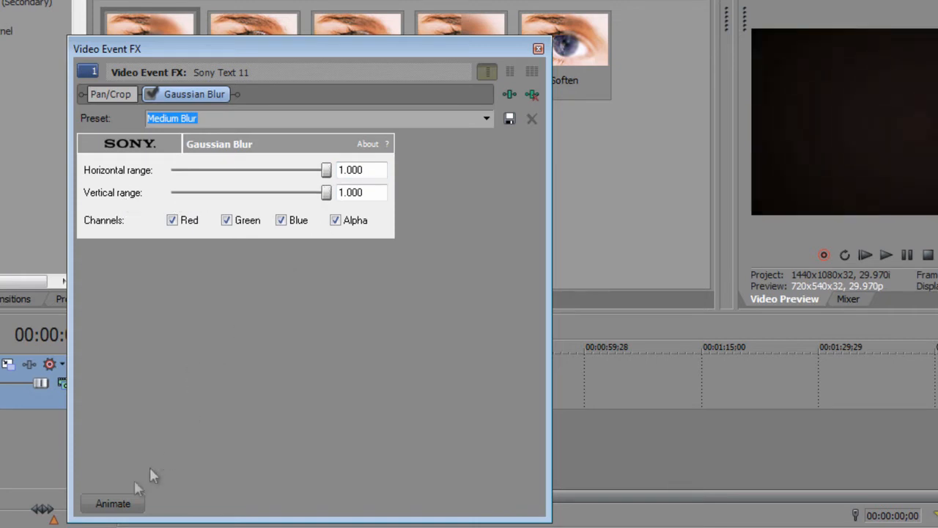
Animate the Gaussian Blur with a keyframe at 00:00:02;00 that has both horizontal and vertical range set to 0.000.
click(99, 510)
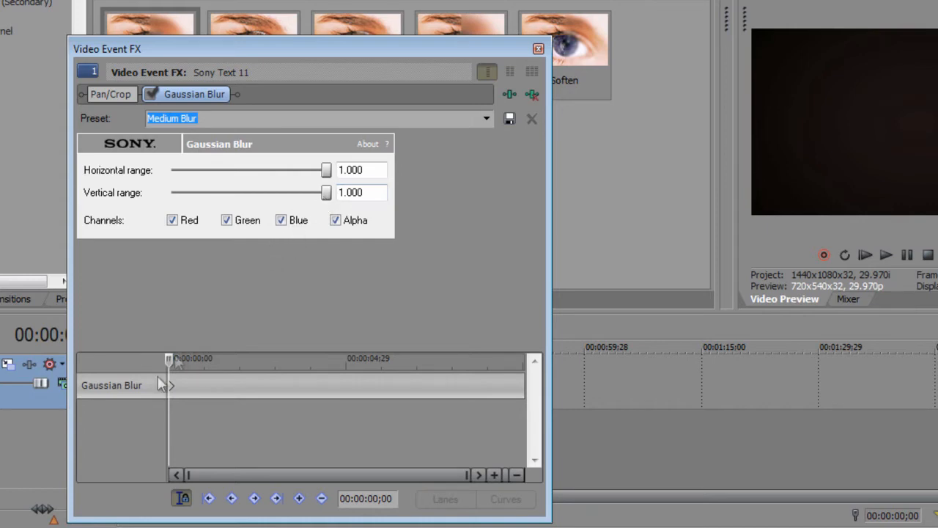
drag(168, 358, 241, 352)
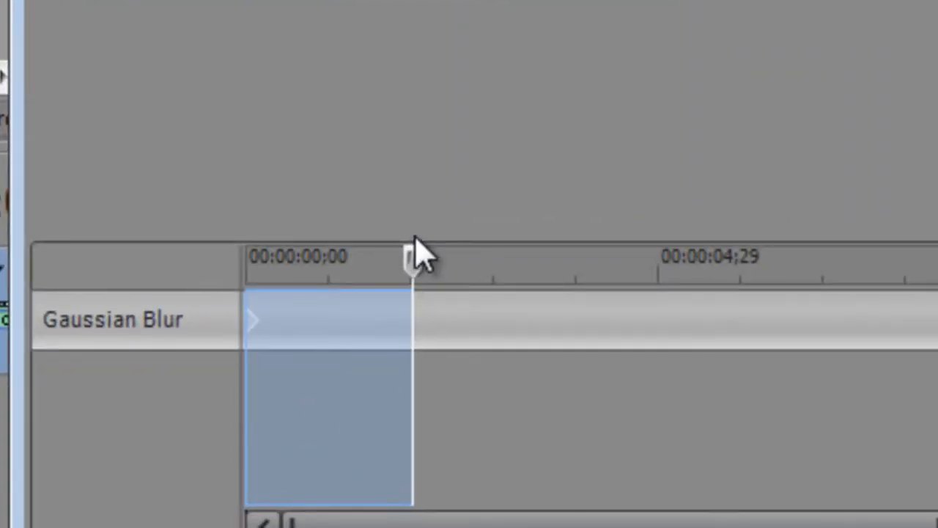
click(415, 256)
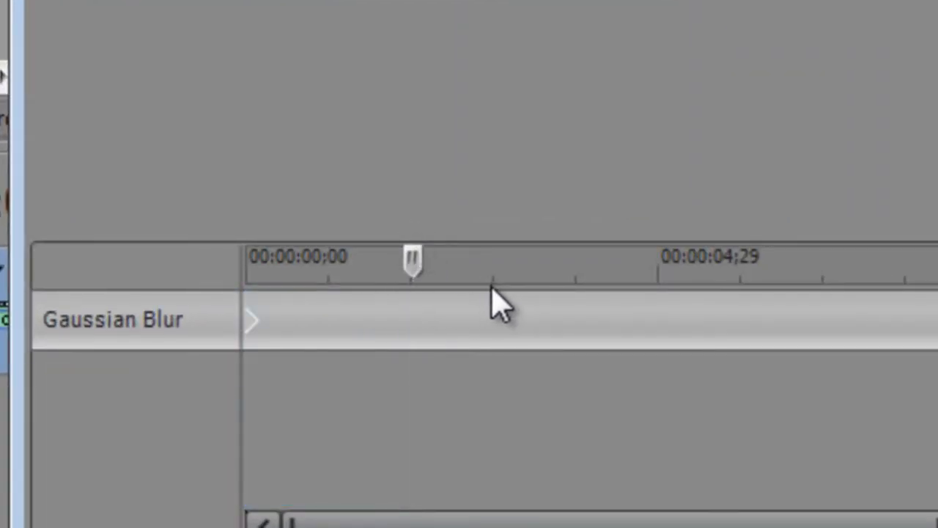
drag(408, 260, 399, 283)
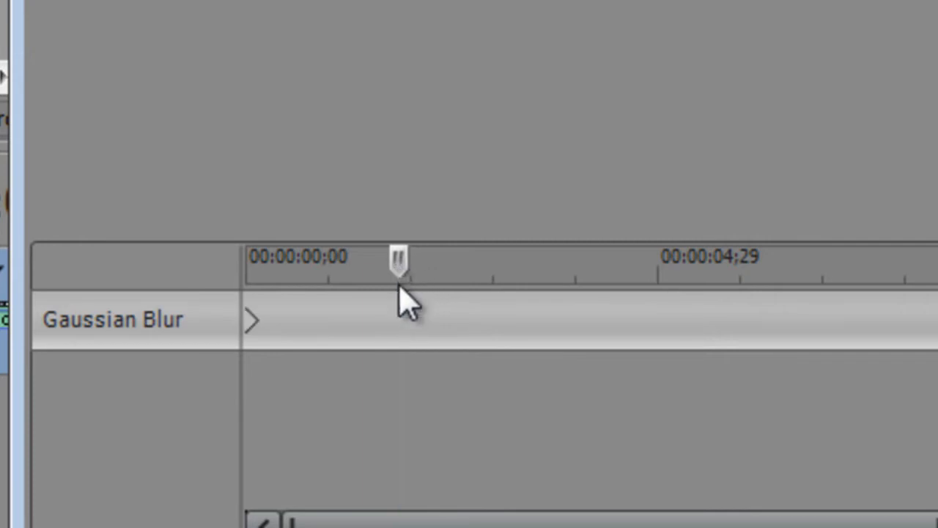
drag(399, 277, 409, 301)
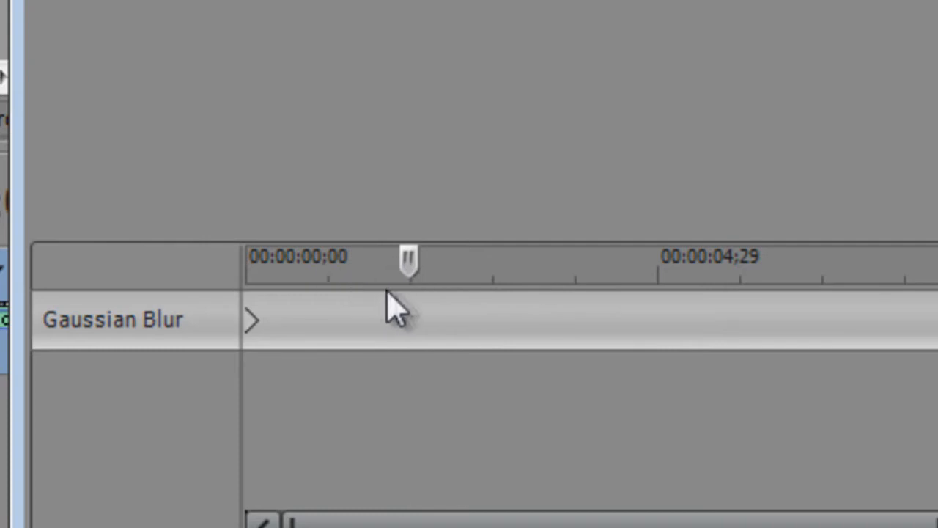
mouse_move(405, 271)
mouse_down()
mouse_move(394, 269)
mouse_move(423, 261)
mouse_move(408, 257)
mouse_up()
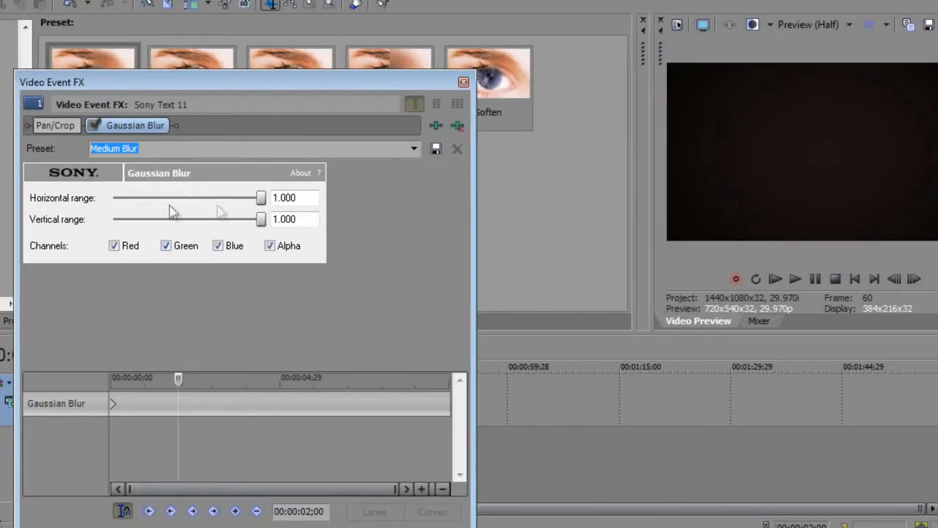
drag(262, 204, 112, 203)
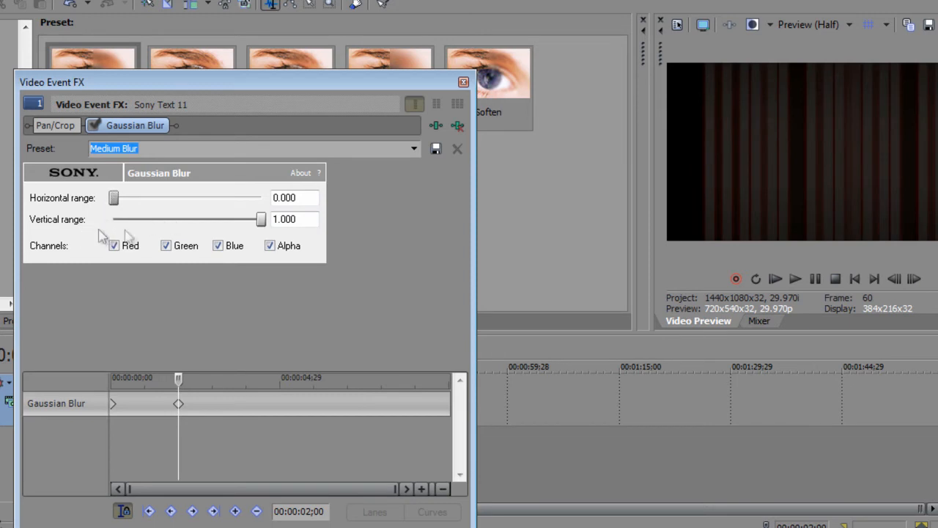
drag(263, 226, 109, 230)
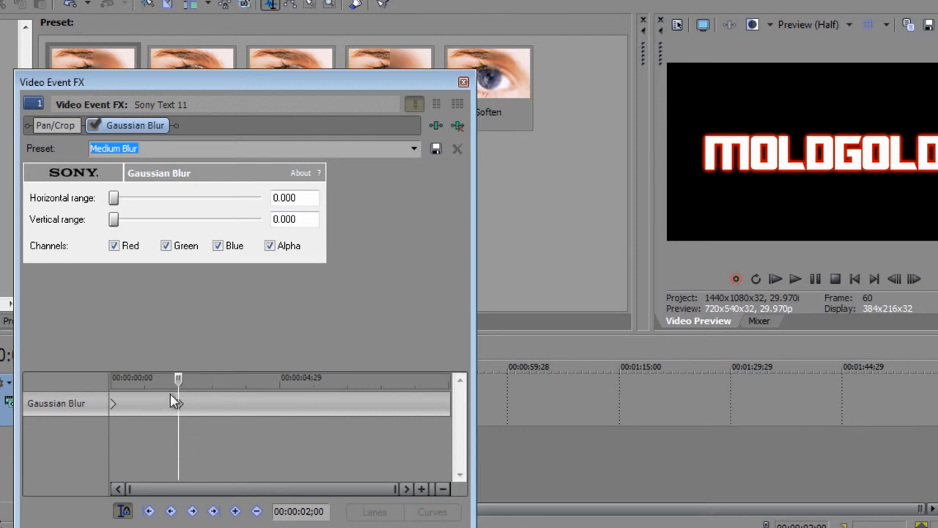
Scrub through the blur keyframes, close the effect settings and play the title from the project start.
drag(178, 378, 108, 382)
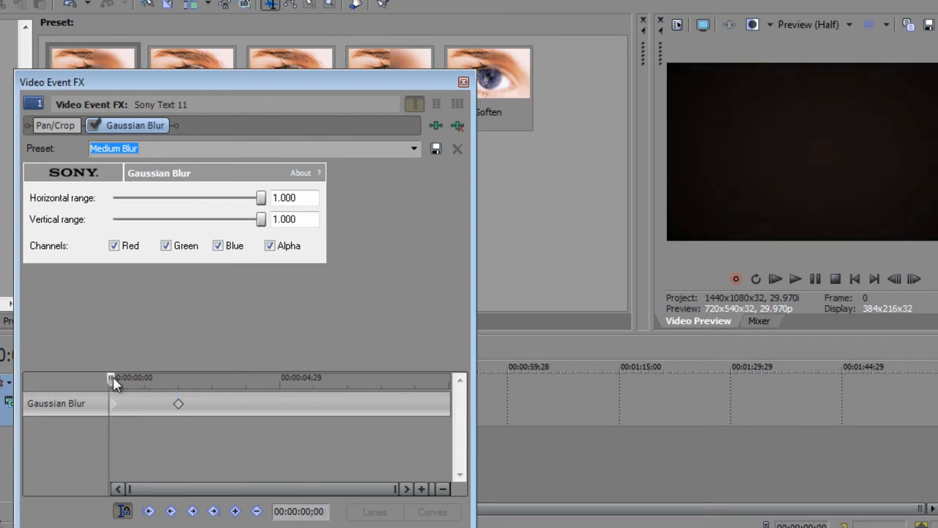
mouse_move(112, 380)
mouse_down()
mouse_move(196, 378)
mouse_move(170, 379)
mouse_move(181, 379)
mouse_up()
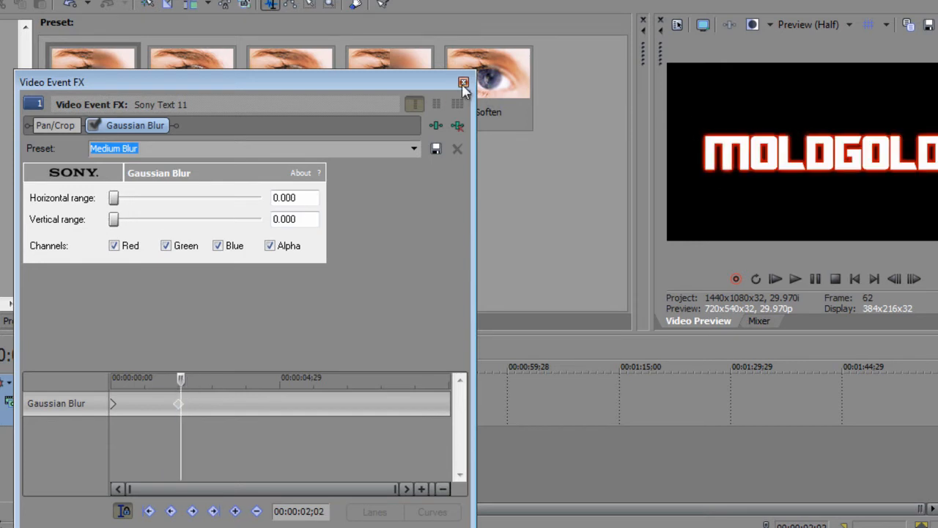
click(463, 83)
click(190, 524)
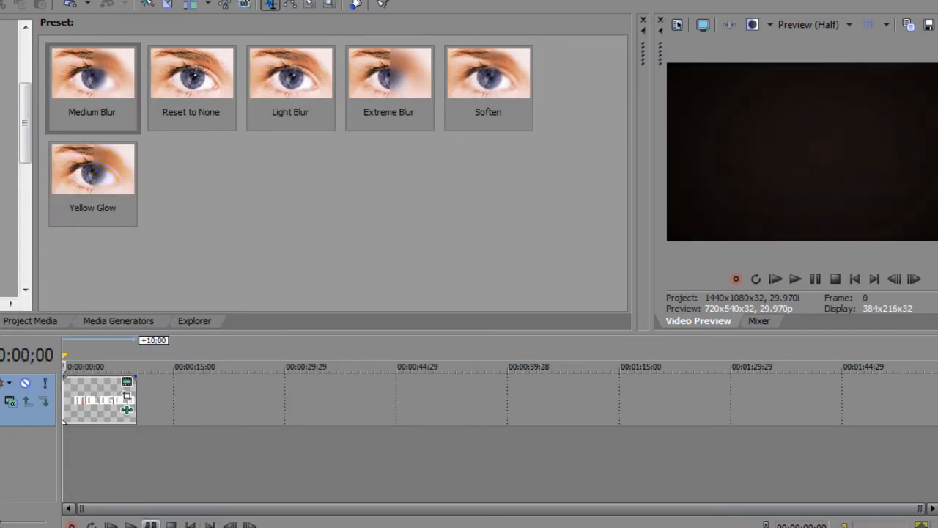
click(130, 525)
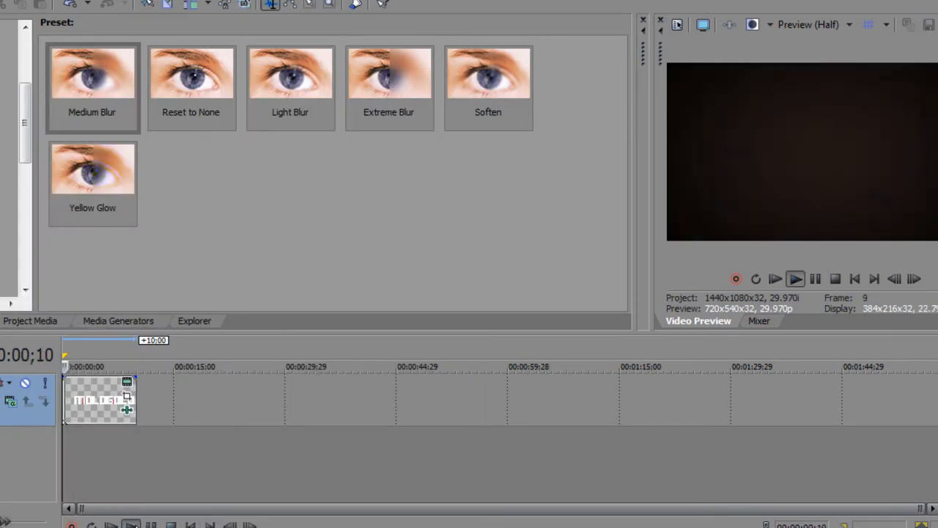
click(150, 524)
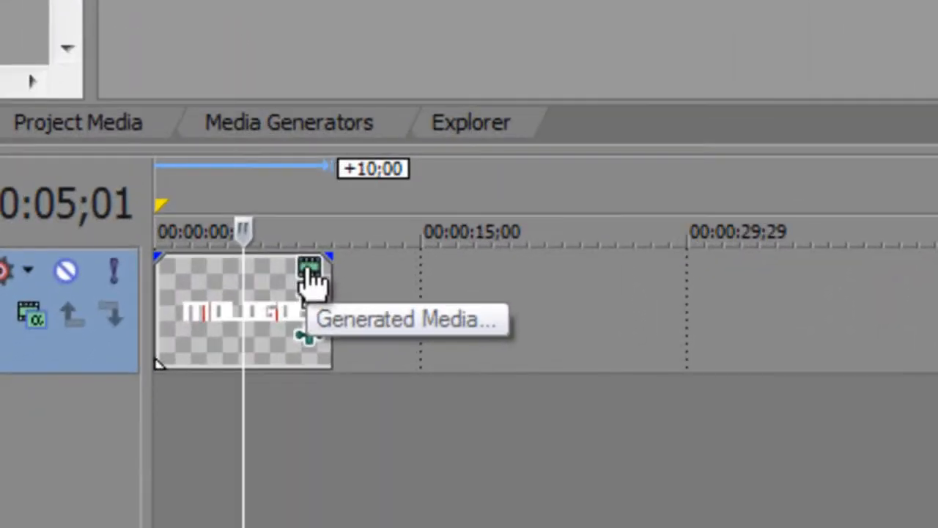
Reopen the text clip's effect settings to check the blur keyframe at 00:00:02;00, close them and return to the project start.
click(310, 339)
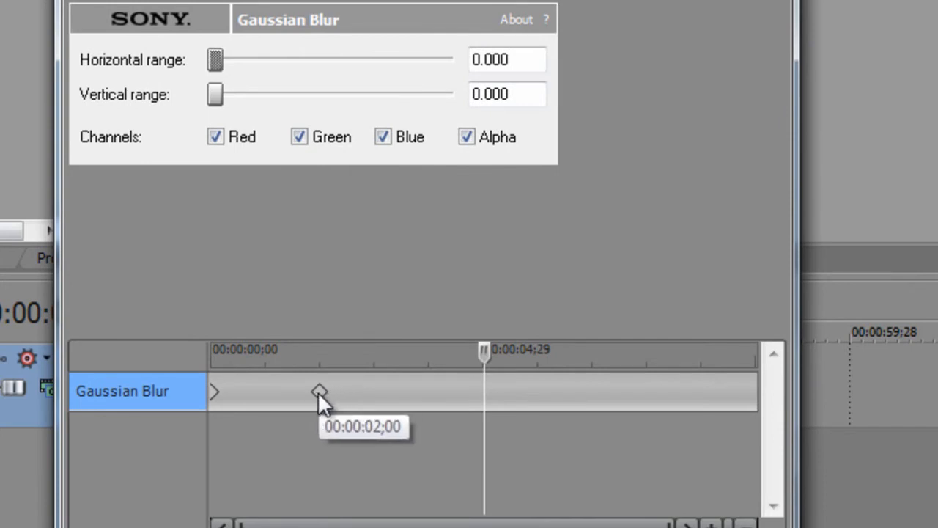
mouse_move(315, 391)
mouse_down()
mouse_move(307, 392)
mouse_move(321, 390)
mouse_up()
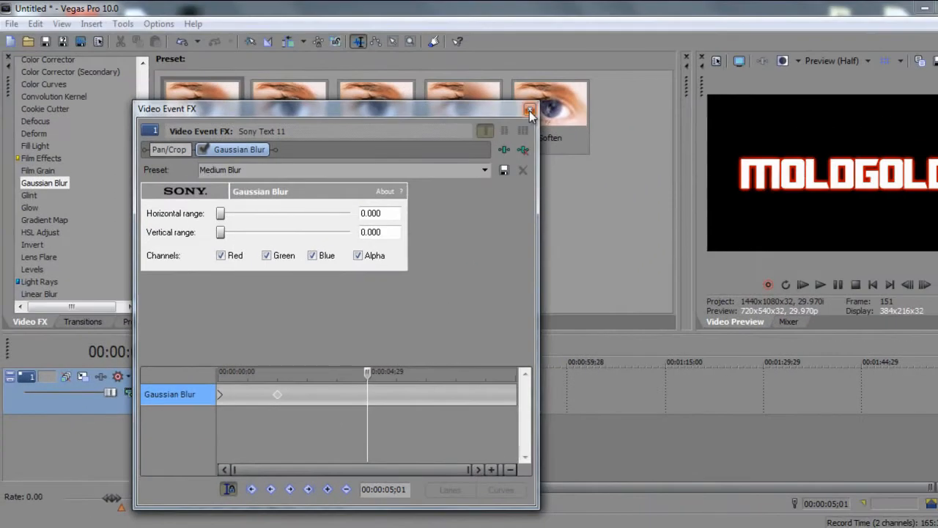
click(529, 111)
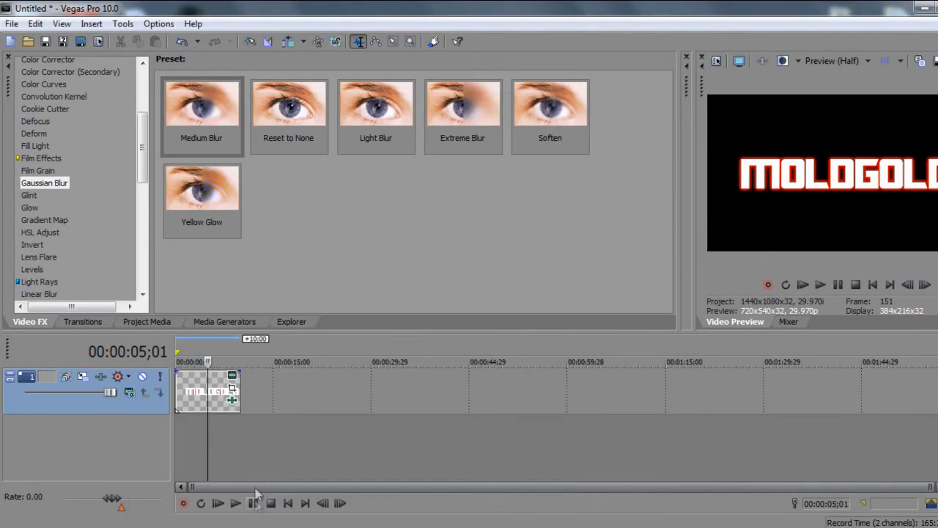
click(287, 503)
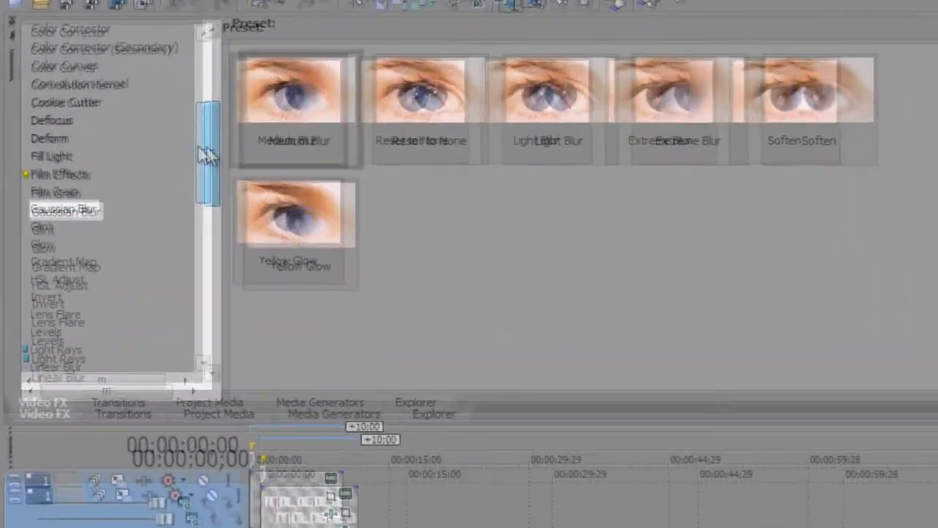
Apply the Lens Flare effect with the 35mm Lens preset to the text clip and enlarge the effect settings window.
drag(140, 142, 141, 160)
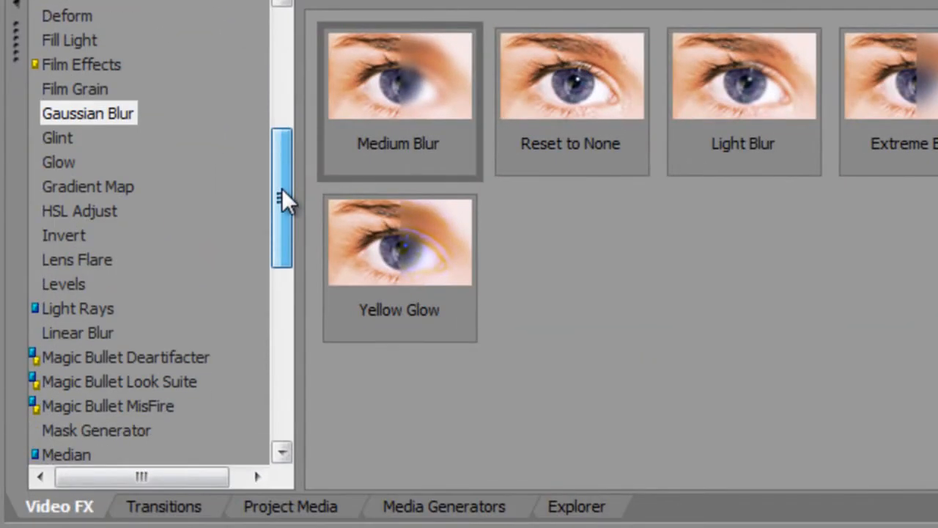
click(89, 258)
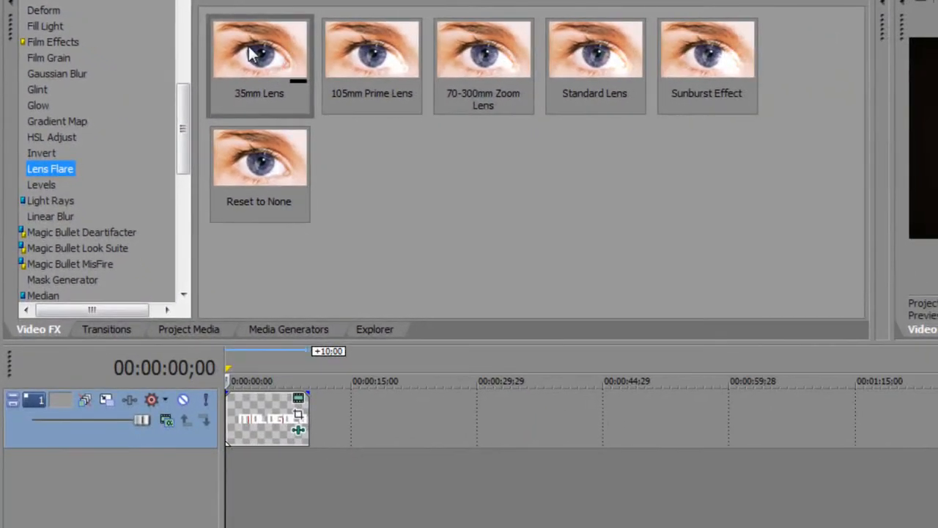
drag(249, 48, 262, 412)
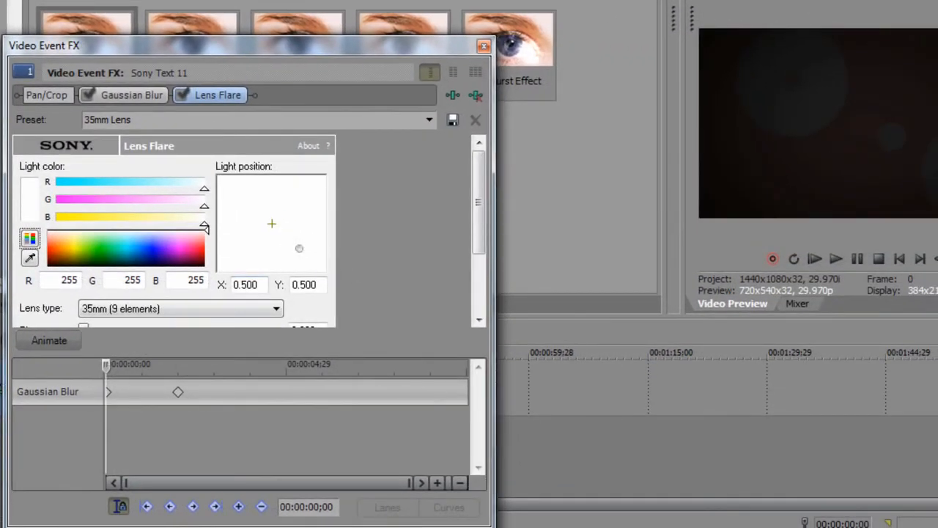
drag(490, 524, 565, 465)
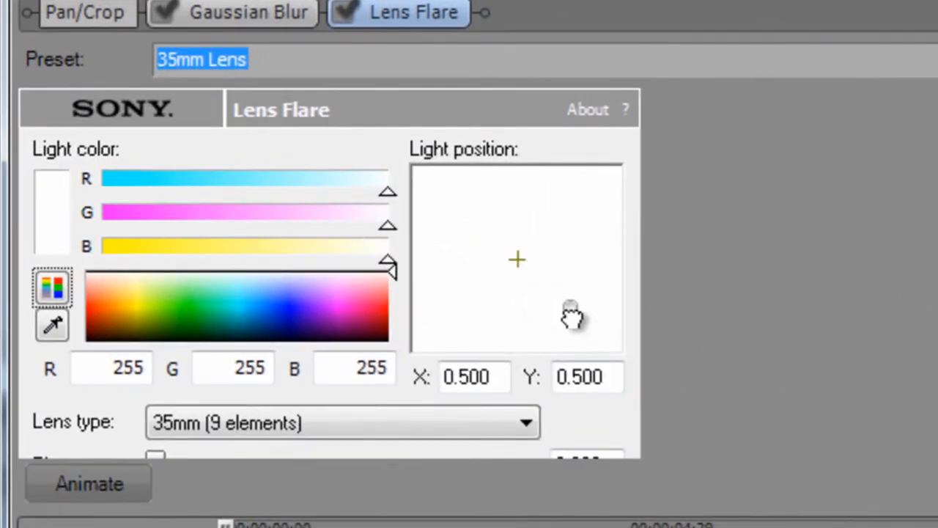
Move the lens flare's light position to the far left edge at X -1.000, Y 0.123.
drag(300, 249, 298, 246)
drag(569, 304, 529, 270)
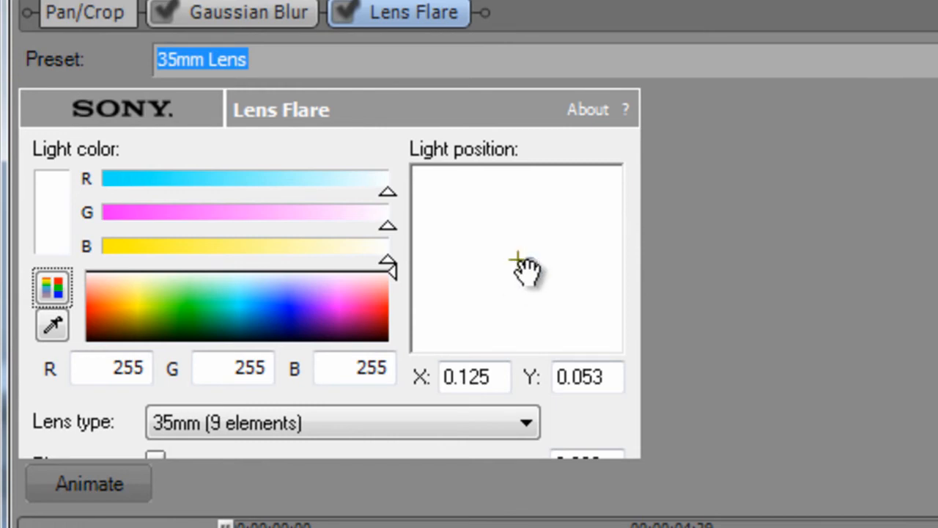
drag(526, 271, 414, 283)
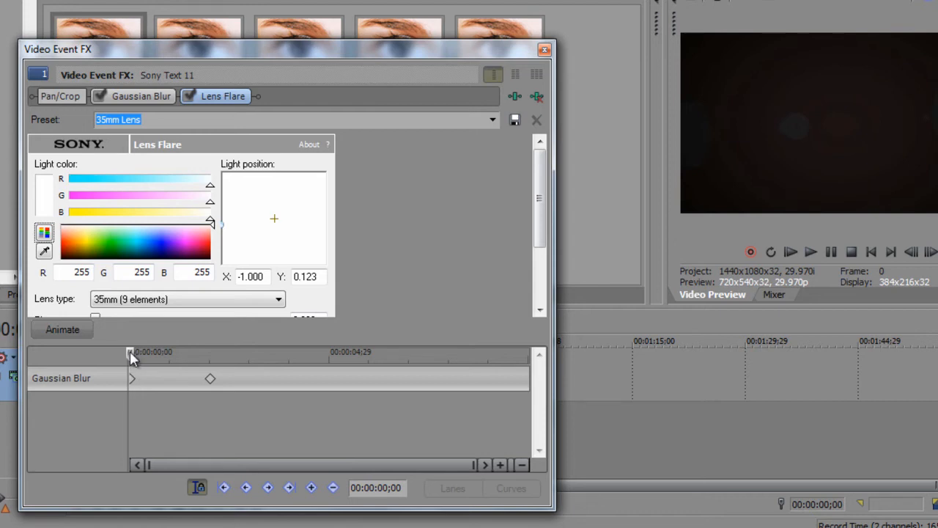
Enable animation for the Lens Flare and add a keyframe at 00:00:02;00 holding the starting light position.
click(63, 330)
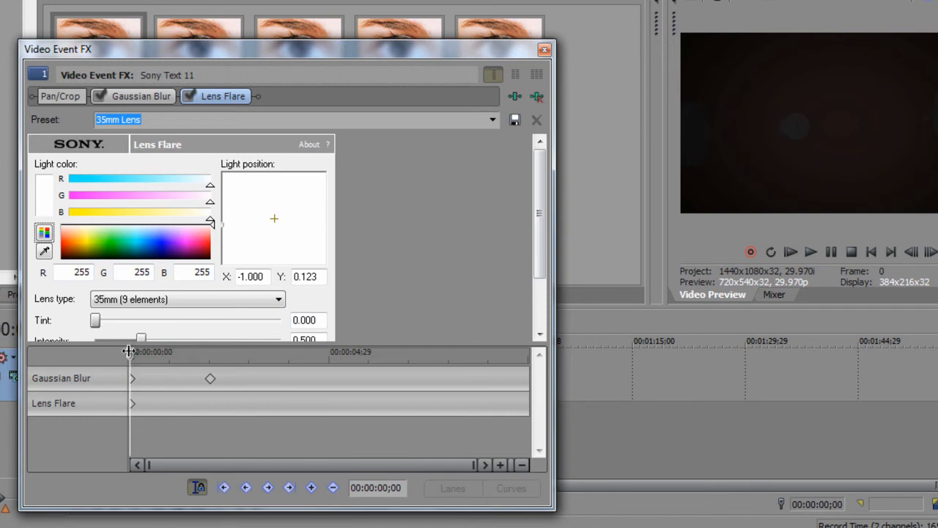
drag(129, 352, 210, 359)
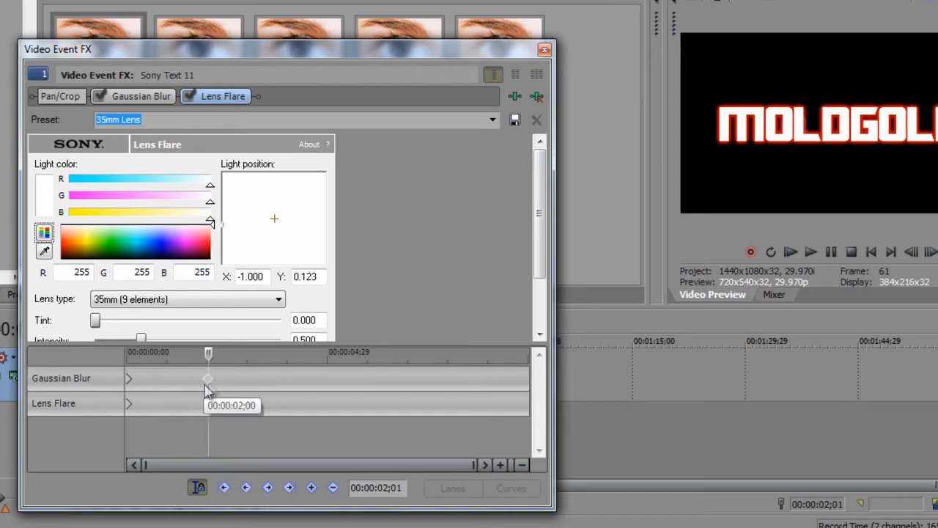
drag(207, 357, 209, 359)
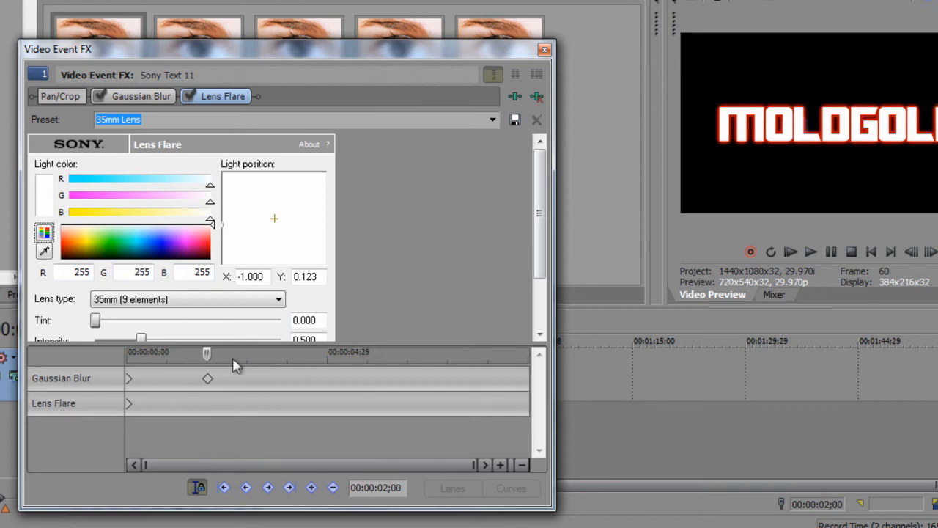
scroll(543, 284, down, 3)
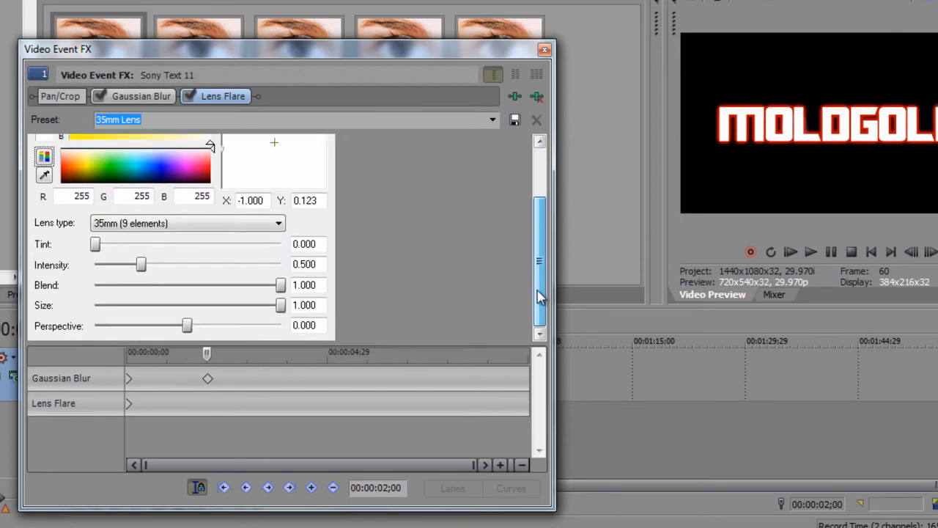
scroll(538, 291, up, 2)
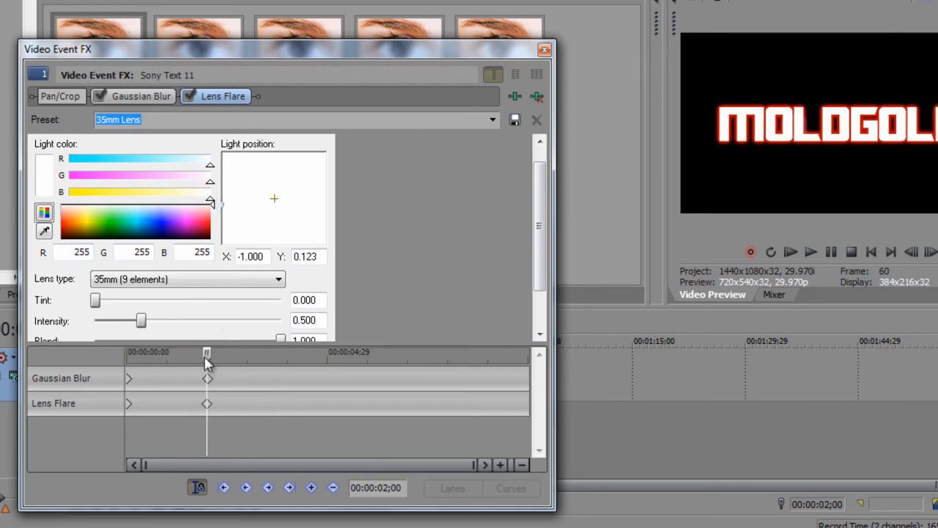
Add a Lens Flare keyframe at 00:00:03;29 with the light position at X 1.000, Y 0.123.
drag(207, 358, 289, 357)
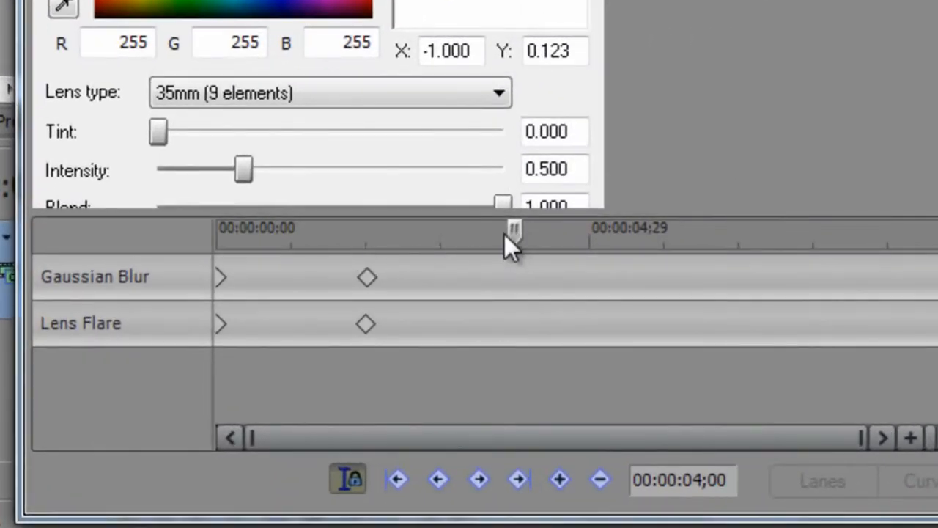
mouse_move(488, 244)
mouse_down()
mouse_move(498, 224)
mouse_move(517, 227)
mouse_move(501, 245)
mouse_up()
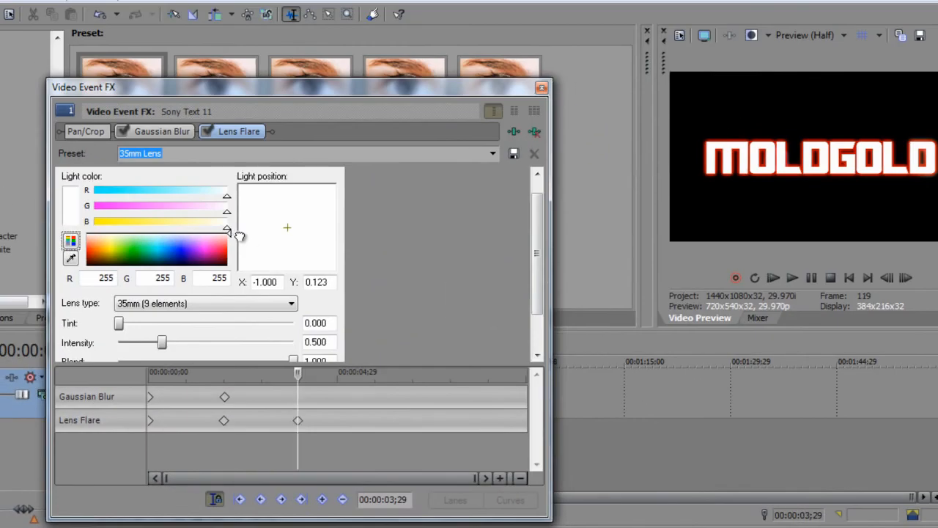
drag(239, 236, 296, 237)
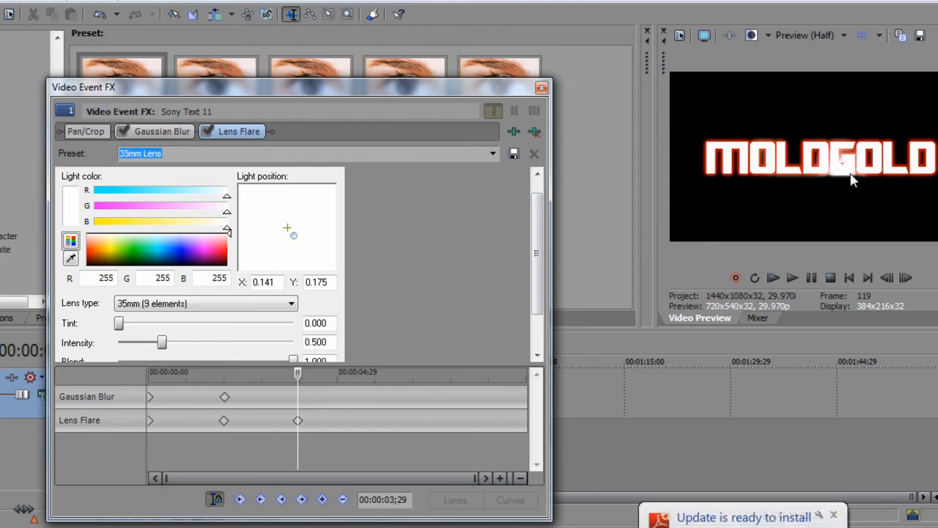
drag(292, 233, 341, 238)
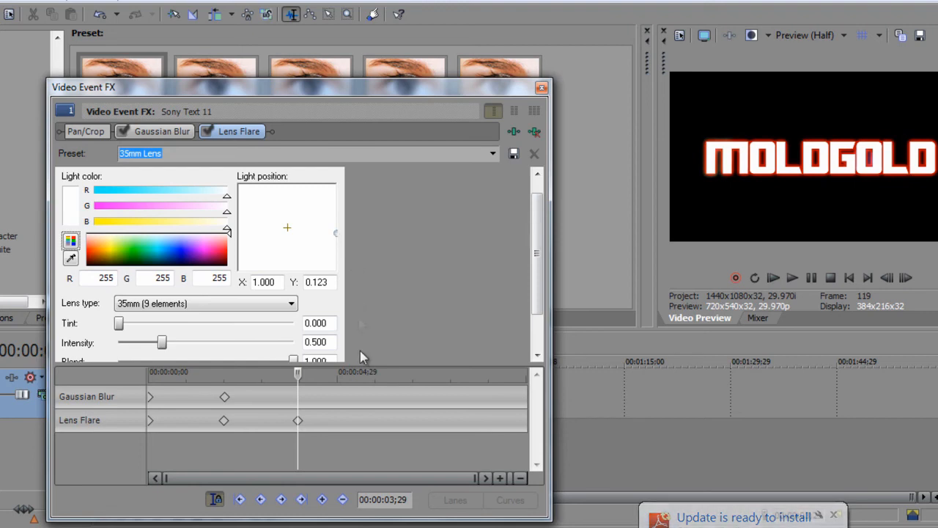
Scrub back through the lens flare keyframes to check the sweep and close the effect settings.
drag(297, 374, 247, 378)
drag(220, 384, 148, 371)
click(170, 380)
drag(456, 93, 445, 113)
click(532, 108)
Play the title with its blur and lens flare animation, stop playback and return to the project start.
click(158, 513)
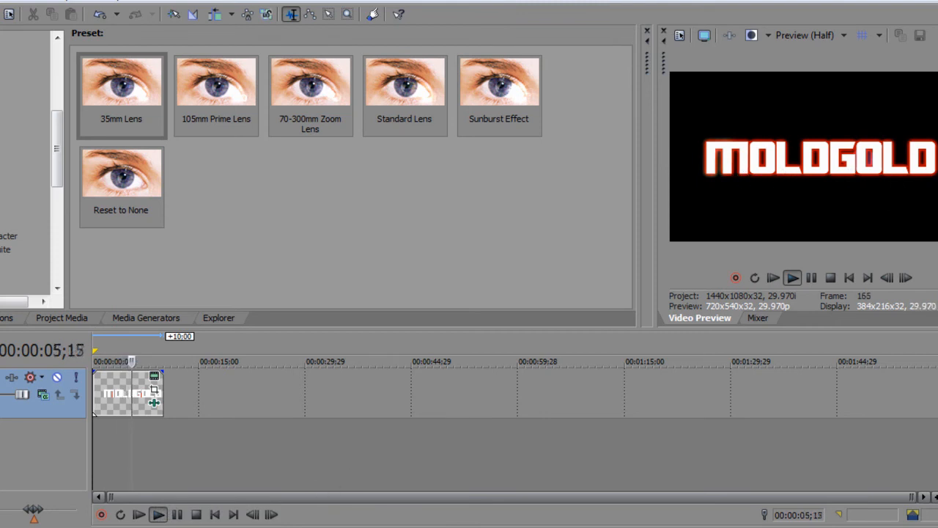
click(181, 518)
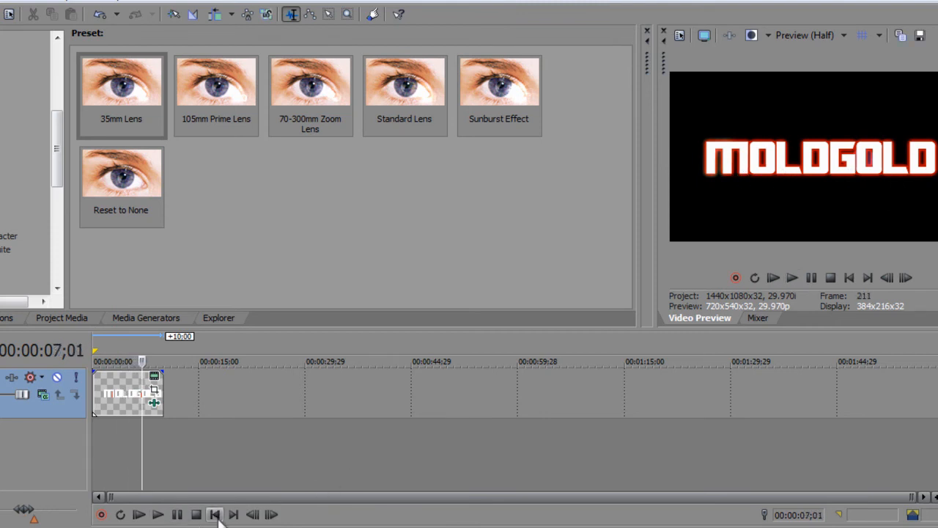
click(215, 515)
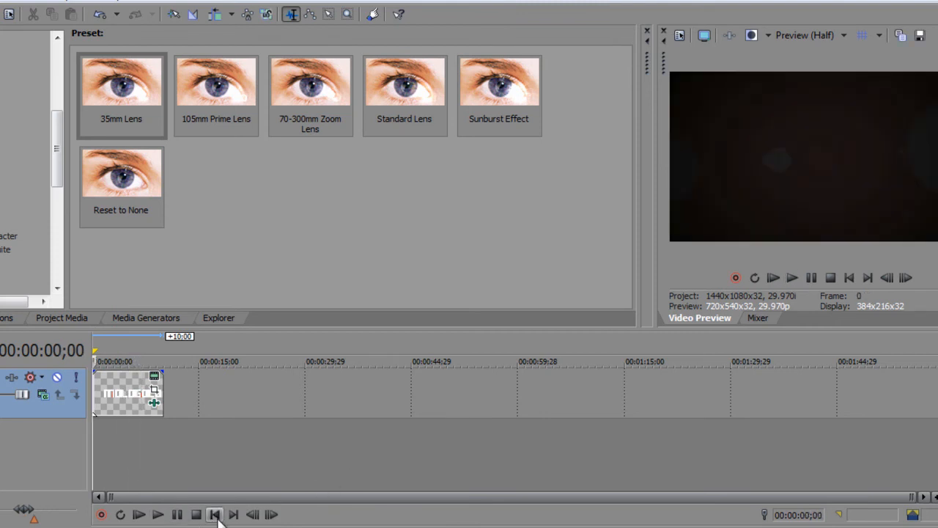
Play the title animation from the project start through the lens flare sweep and pause playback.
click(159, 514)
click(177, 515)
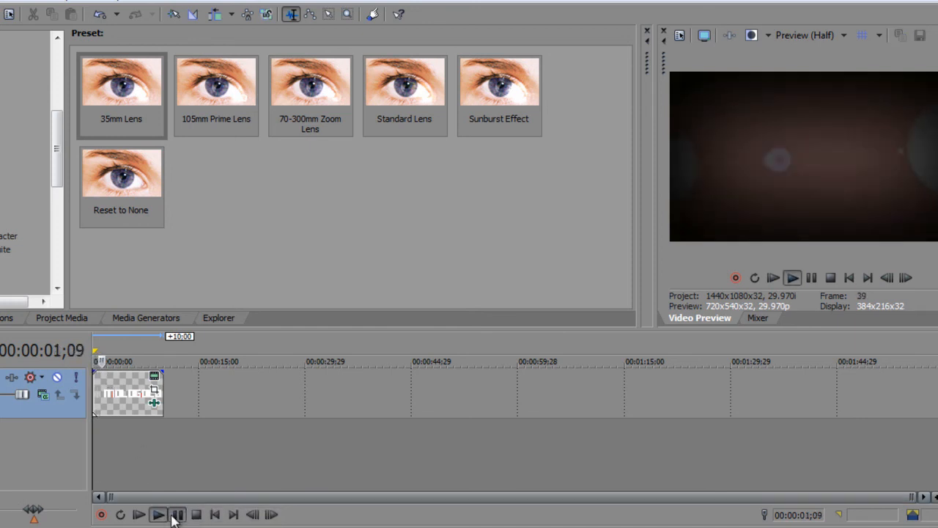
drag(103, 360, 117, 361)
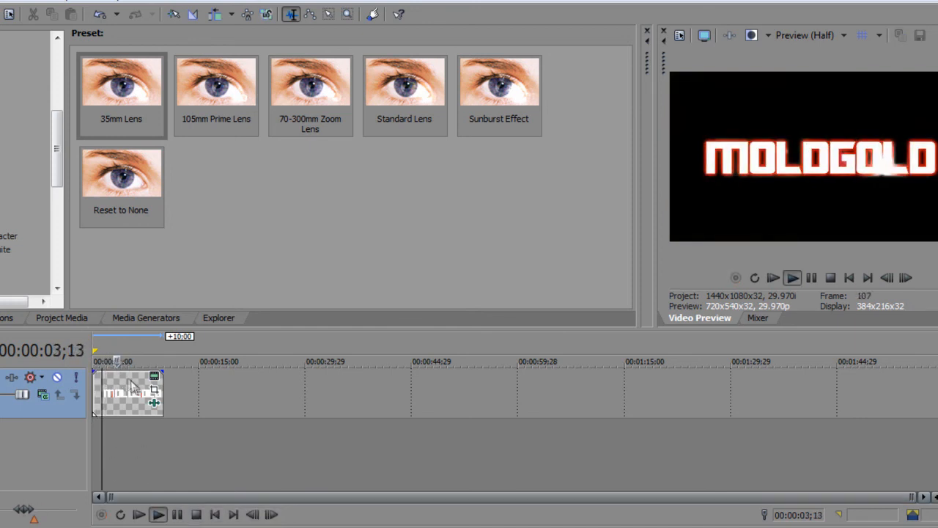
key(space)
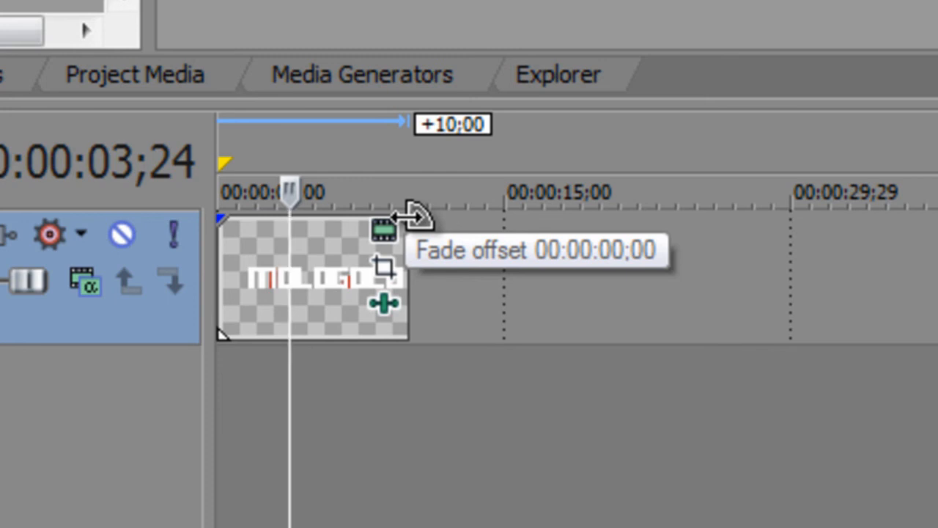
Add a short fade-out to the end of the title clip and preview the clip's ending.
drag(414, 215, 382, 210)
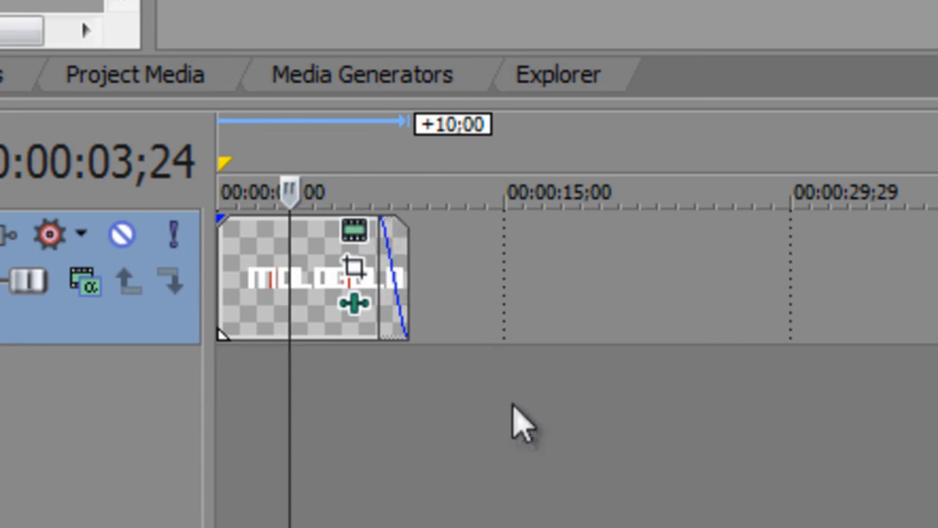
drag(299, 195, 337, 206)
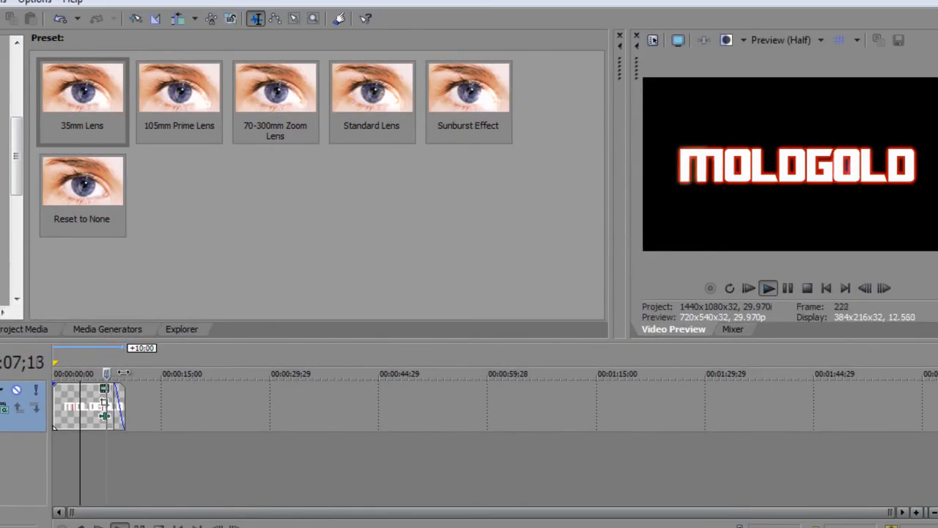
drag(122, 373, 122, 373)
Add a short fade-in to the start of the title clip and play it from the project start.
drag(53, 386, 63, 384)
key(Home)
key(space)
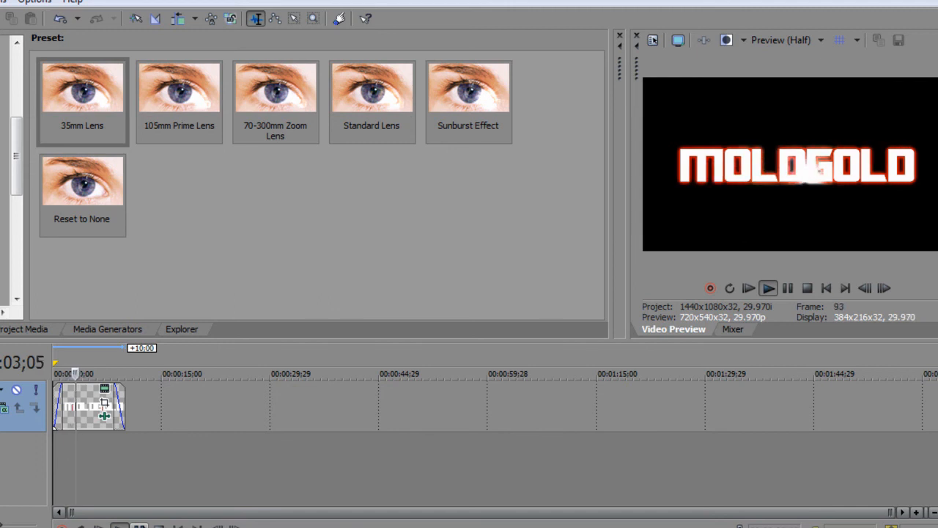
key(Return)
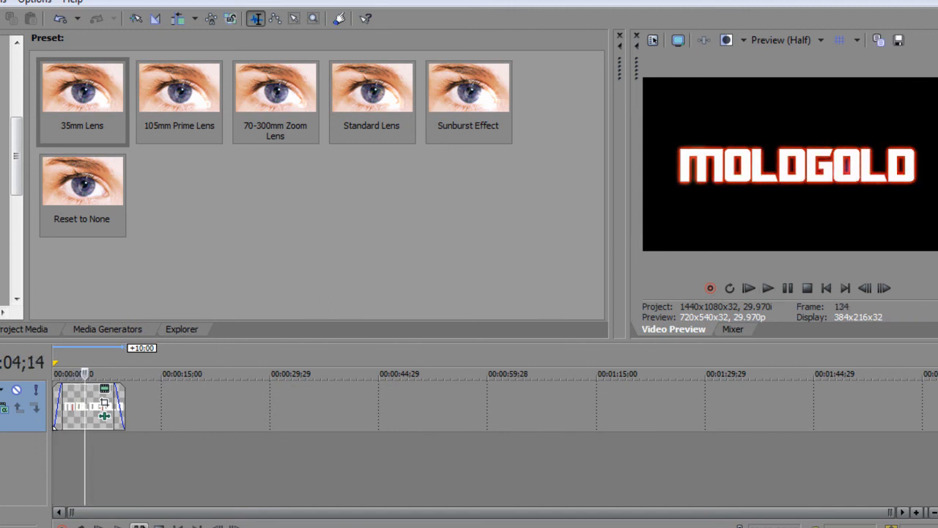
Replay the title clip from 00:00:03;10 to check the focused text, pausing shortly after the flare.
click(177, 525)
click(76, 396)
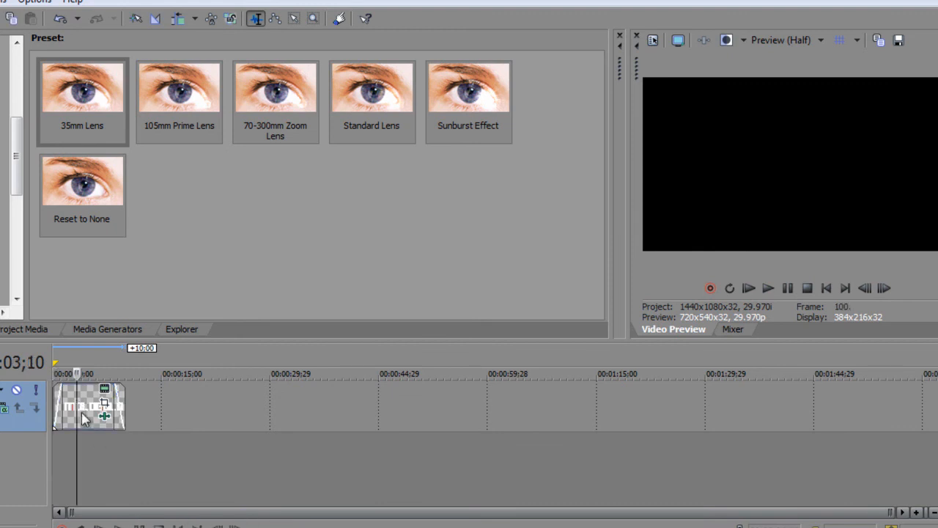
key(space)
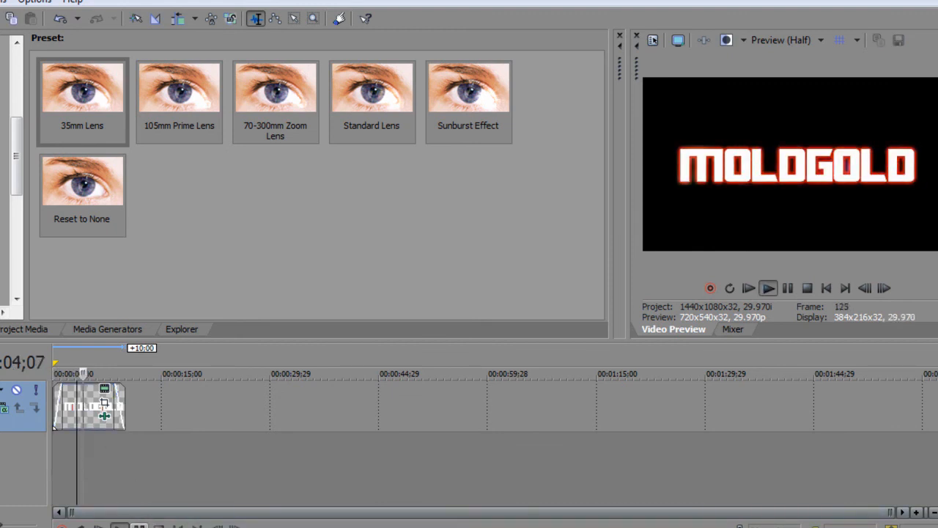
key(Return)
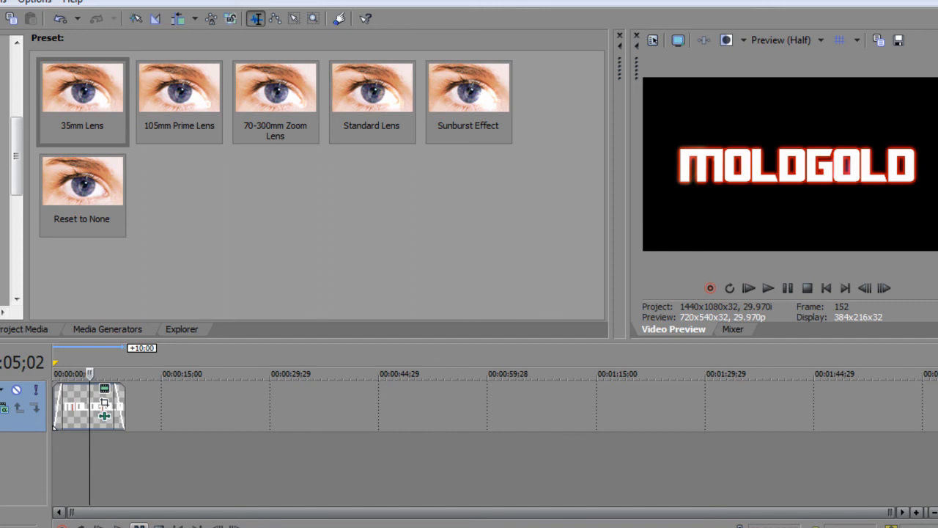